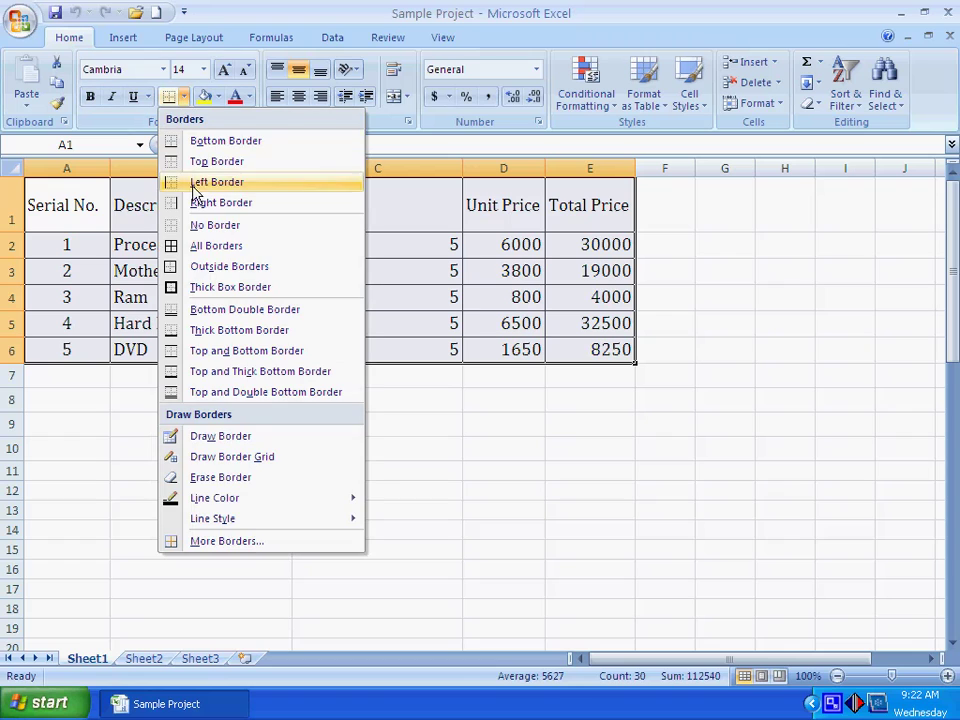
Remove all borders from the goods table in cells A1:E6
left_click(211, 226)
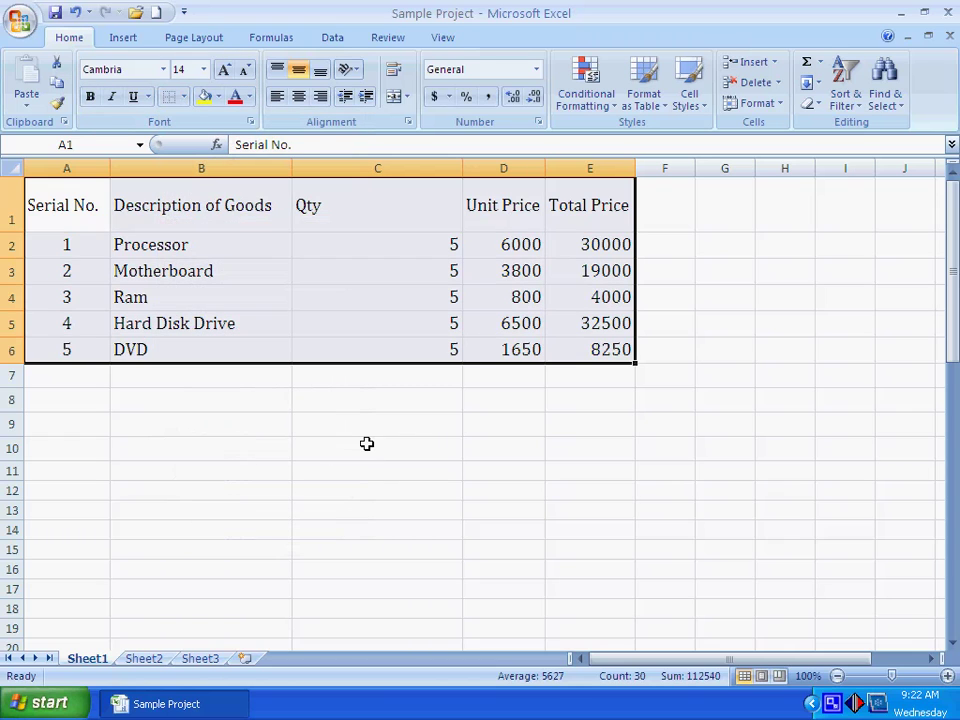
left_click(367, 444)
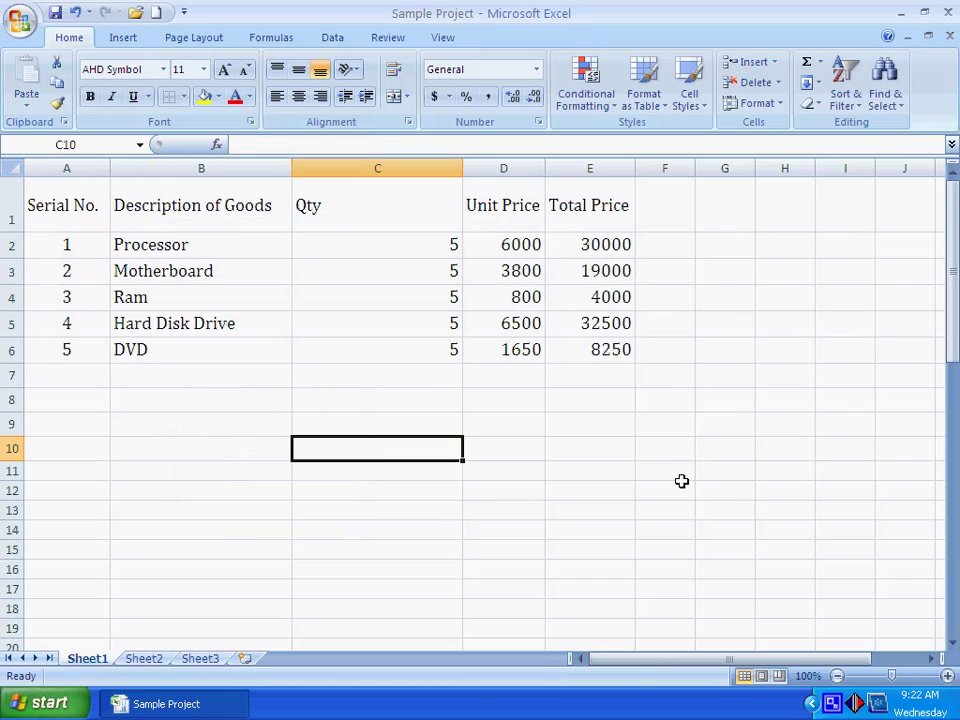
left_click(238, 422)
left_click(449, 399)
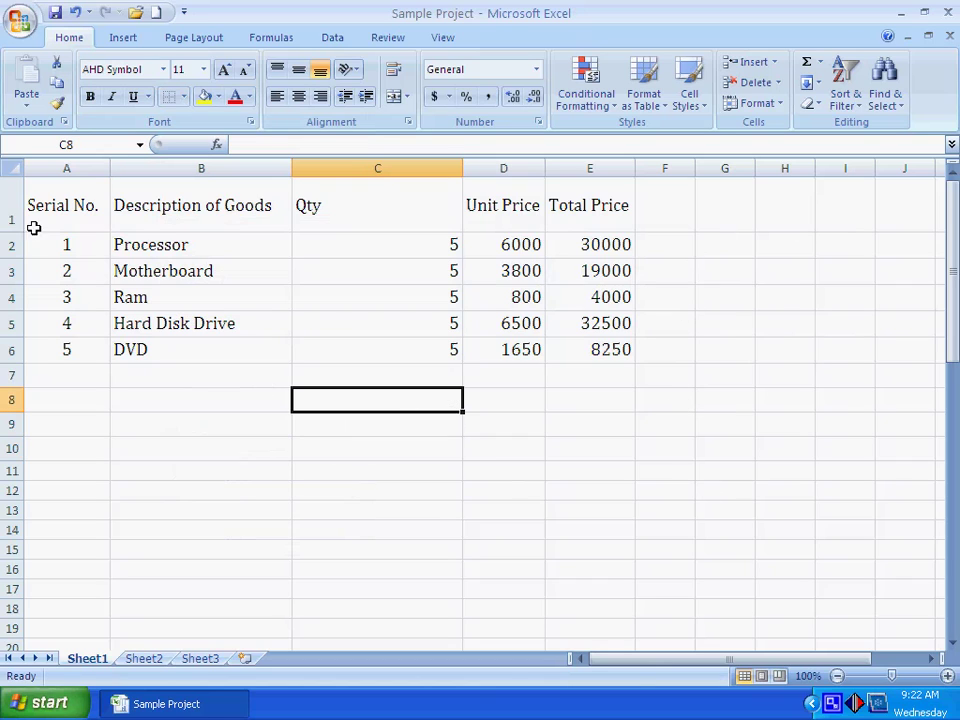
left_click(242, 449)
left_click(298, 452)
left_click(206, 407)
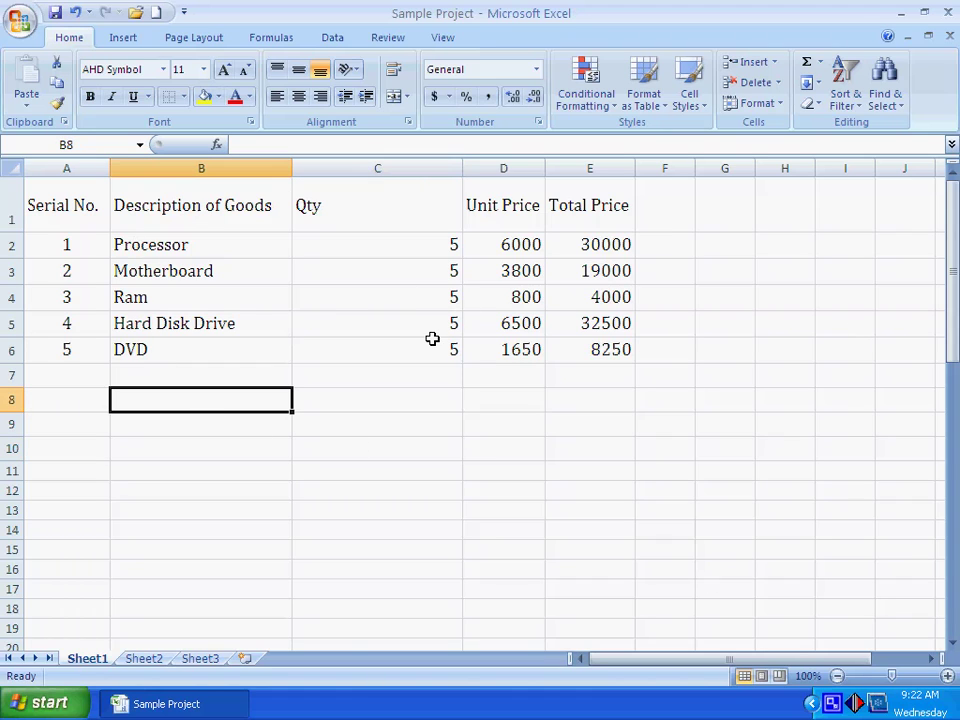
Hide the gridlines on Sheet1
left_click(445, 40)
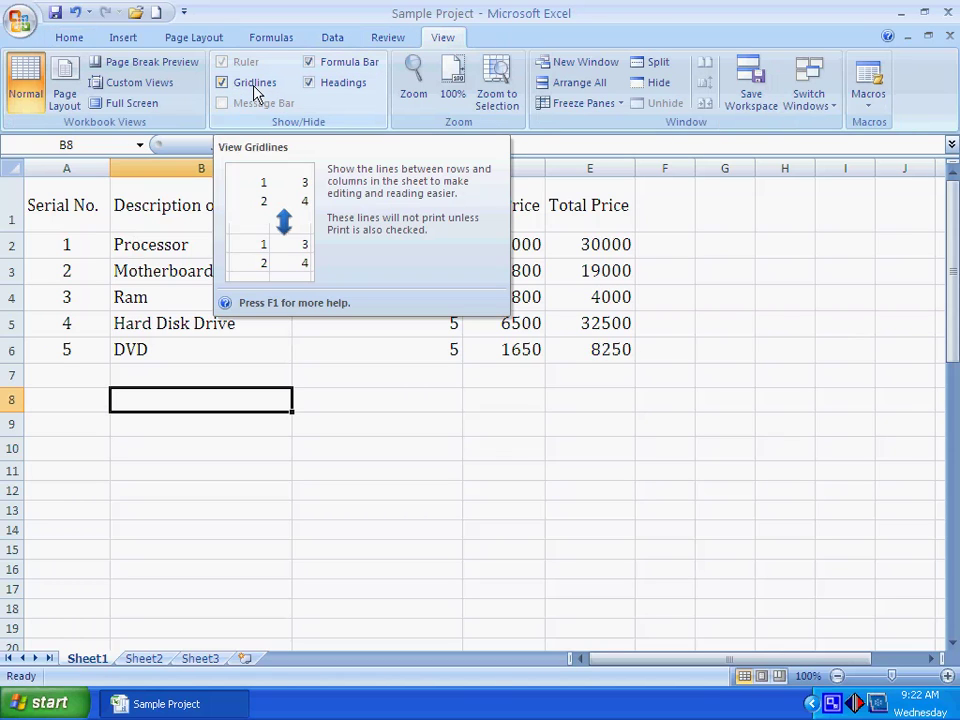
left_click(223, 84)
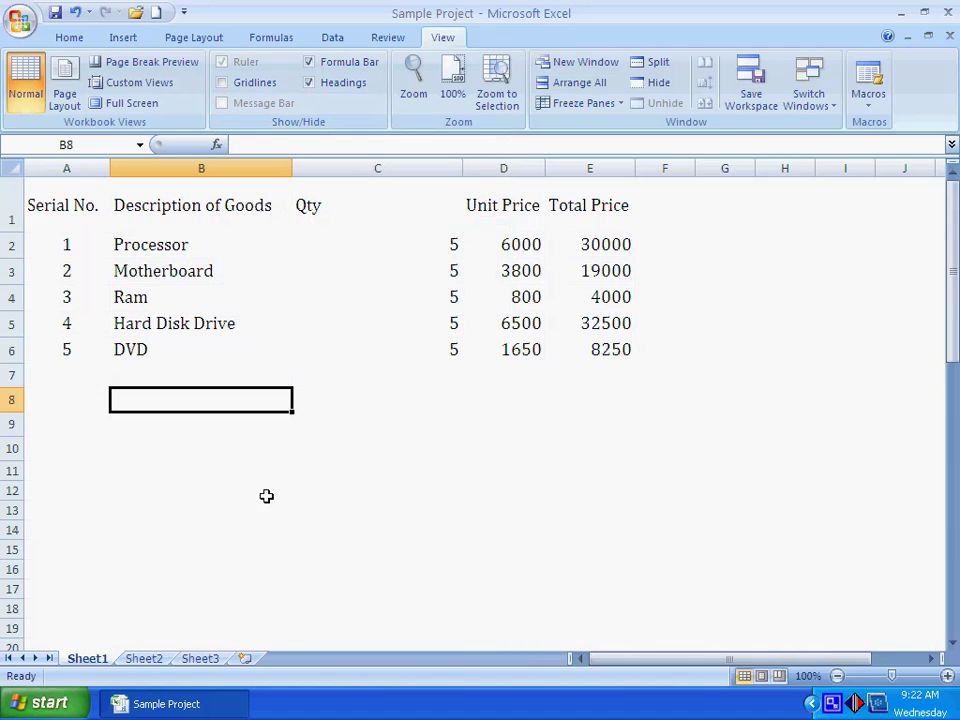
Add a bottom border to the Serial No. header cell A1
left_click(61, 205)
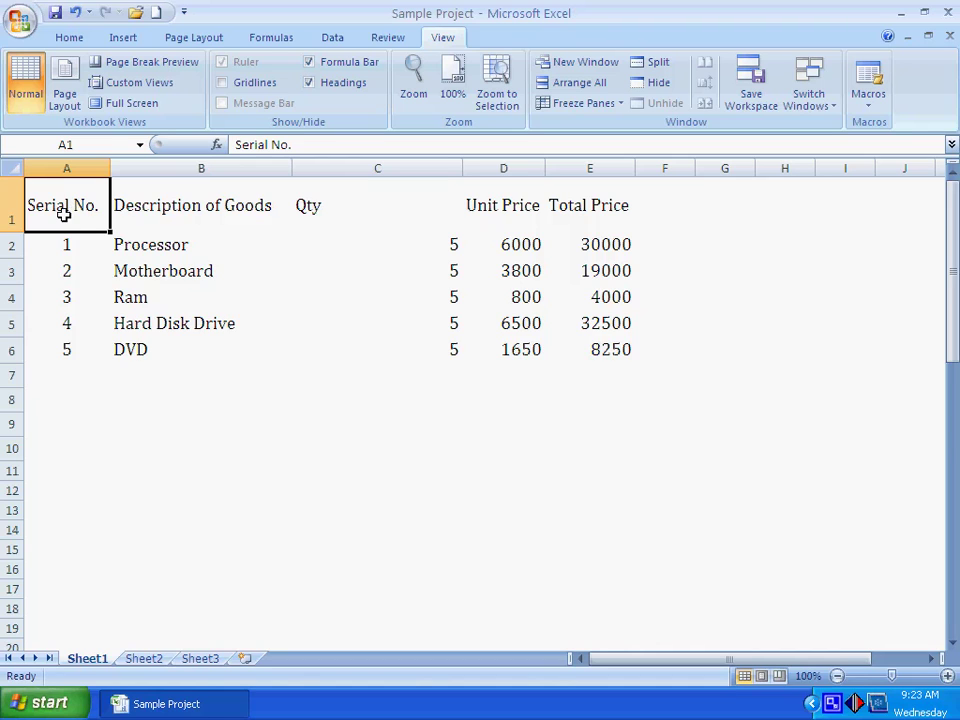
left_click(67, 38)
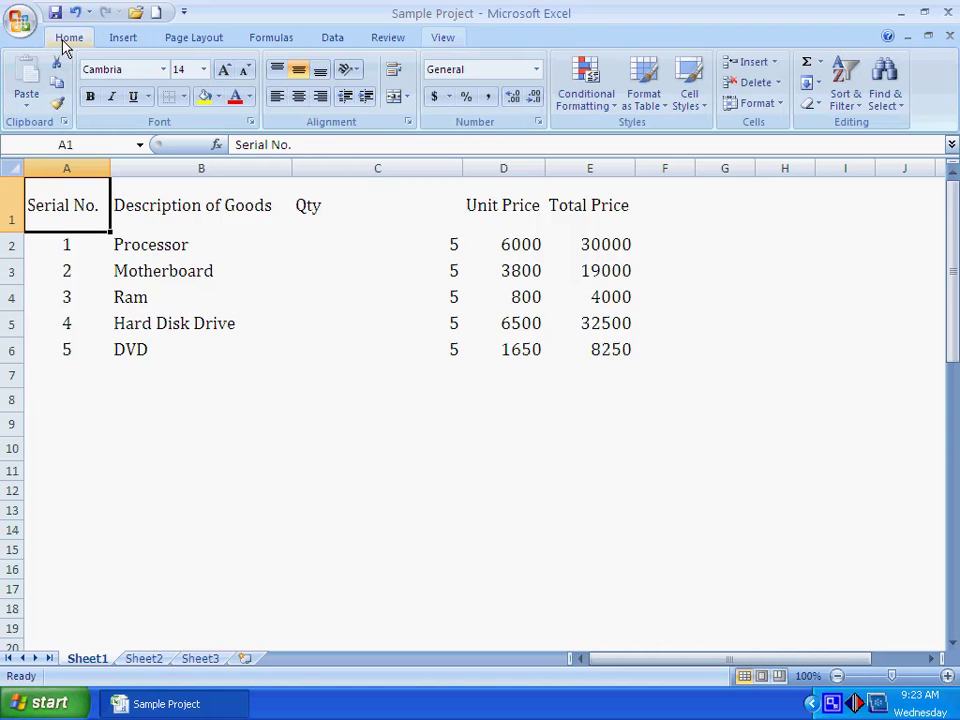
left_click(184, 98)
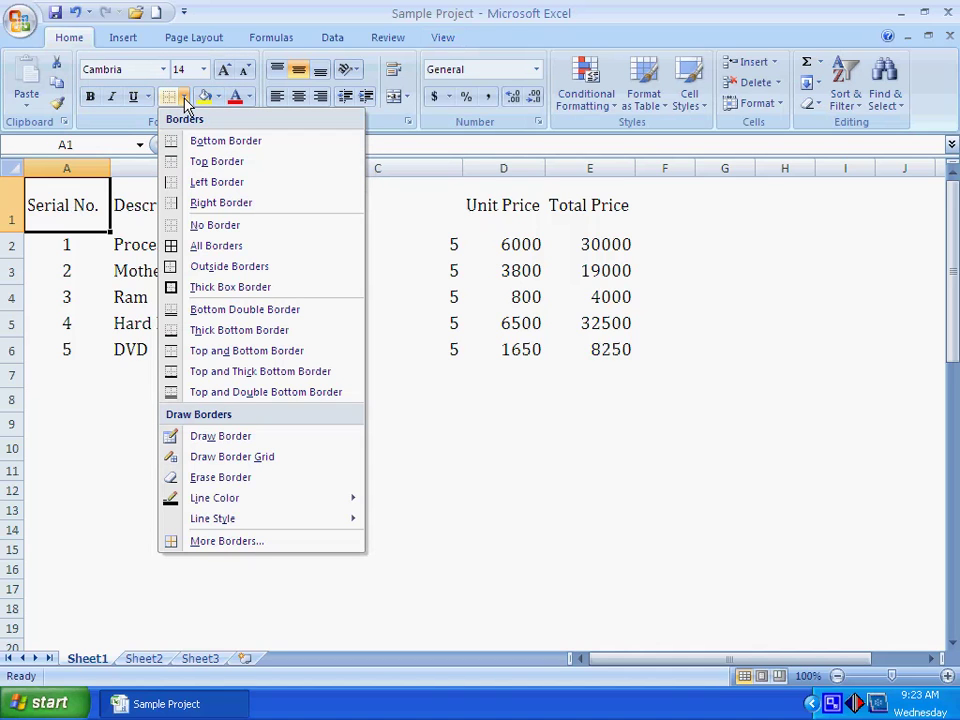
left_click(252, 145)
left_click(300, 439)
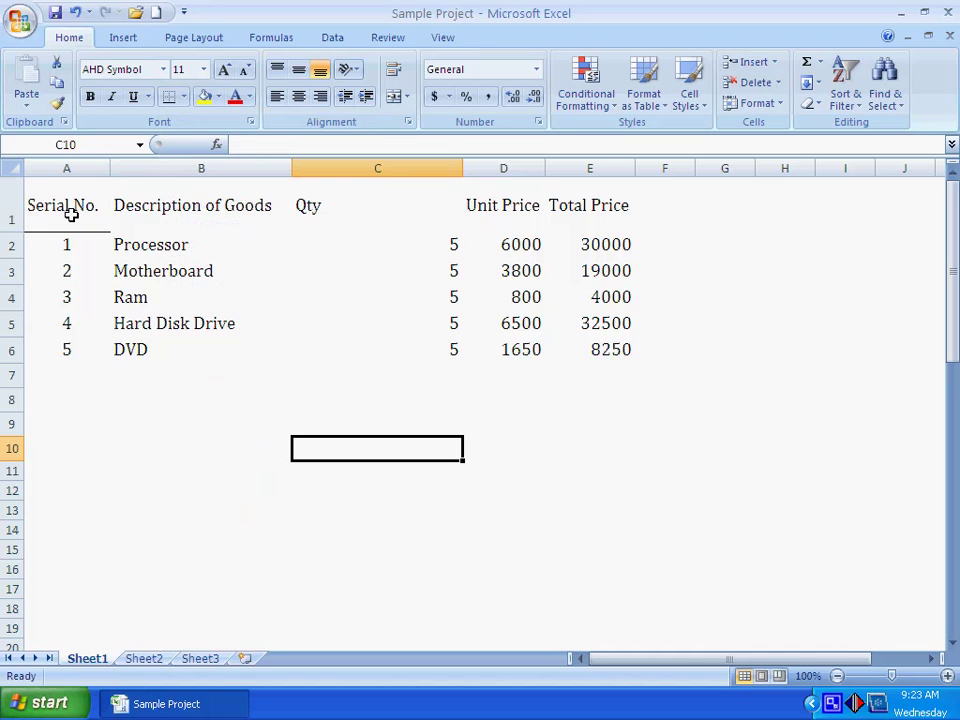
Remove the bottom border from the Serial No. header cell A1
left_click(71, 214)
left_click(184, 96)
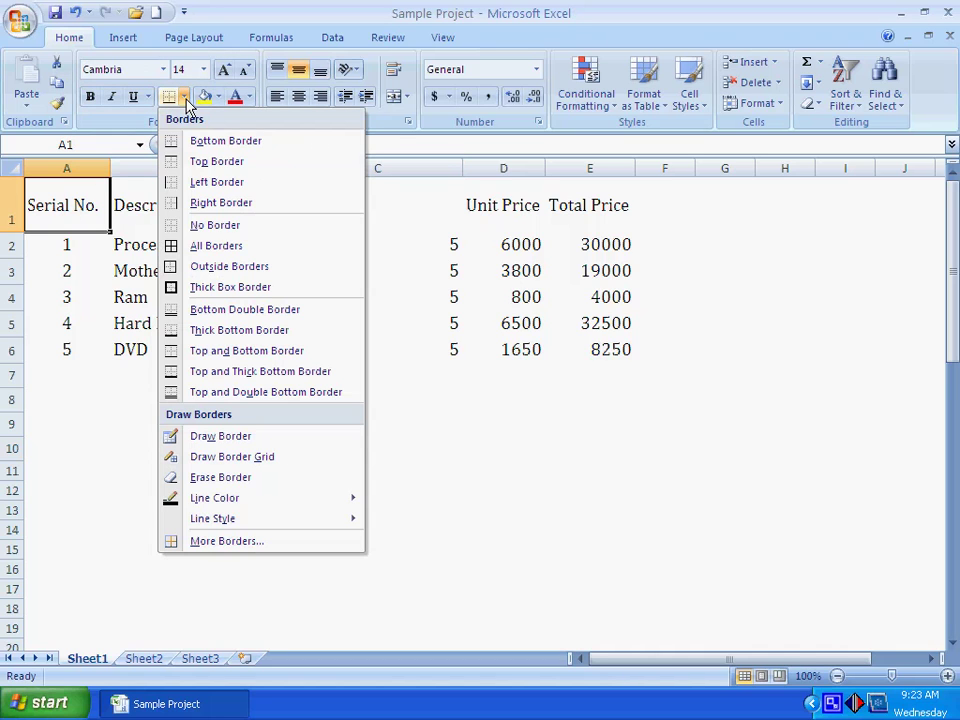
left_click(196, 226)
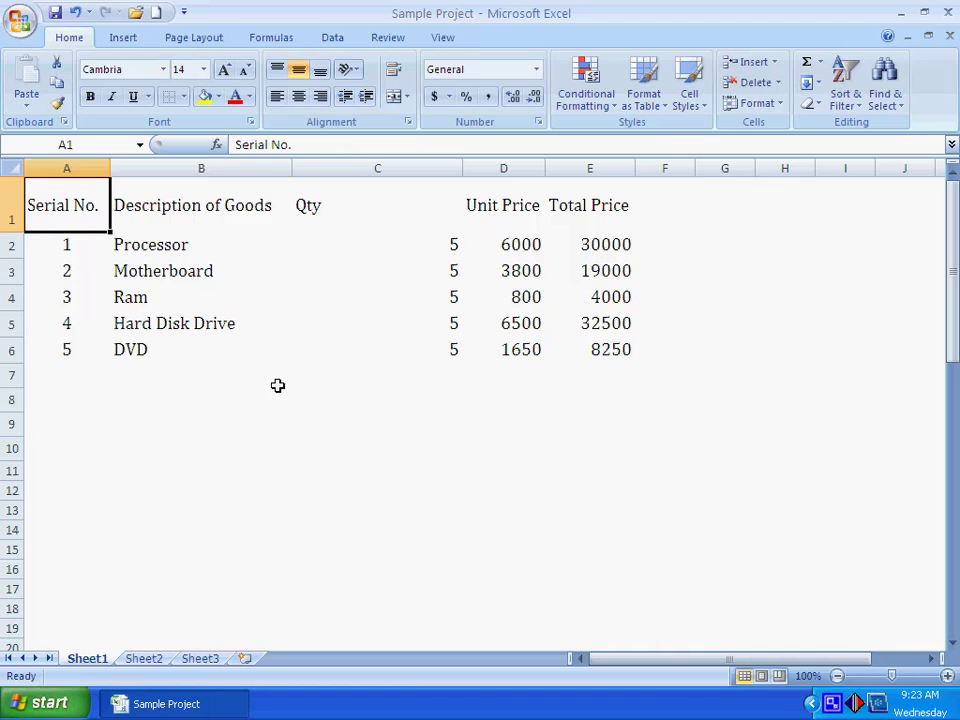
left_click(276, 392)
Apply a top border to the Serial No. header cell A1
left_click(89, 216)
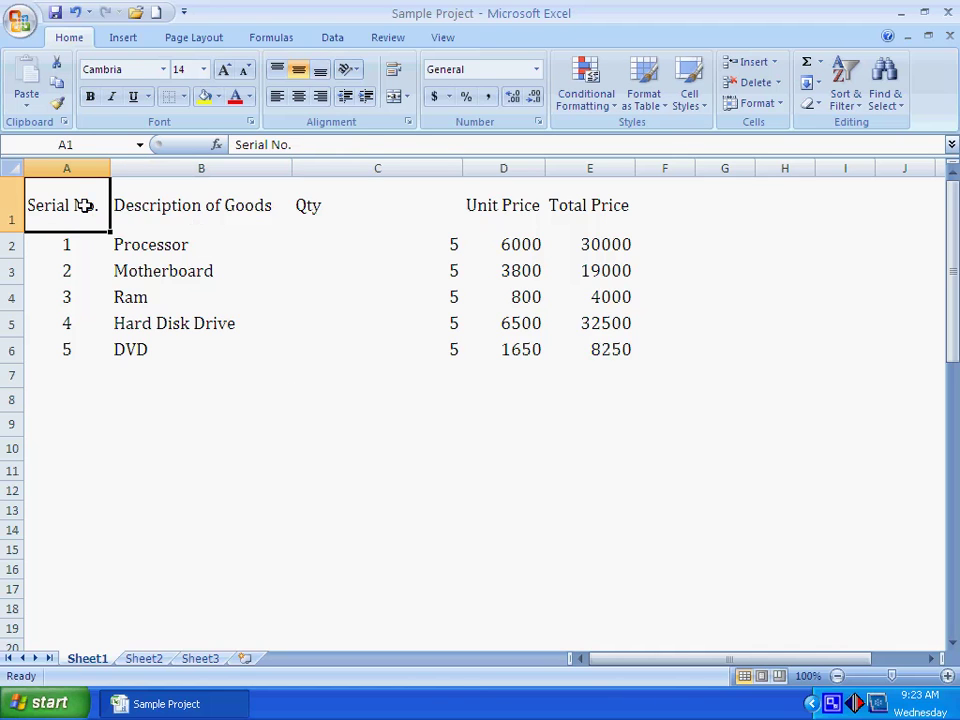
left_click(184, 97)
left_click(207, 163)
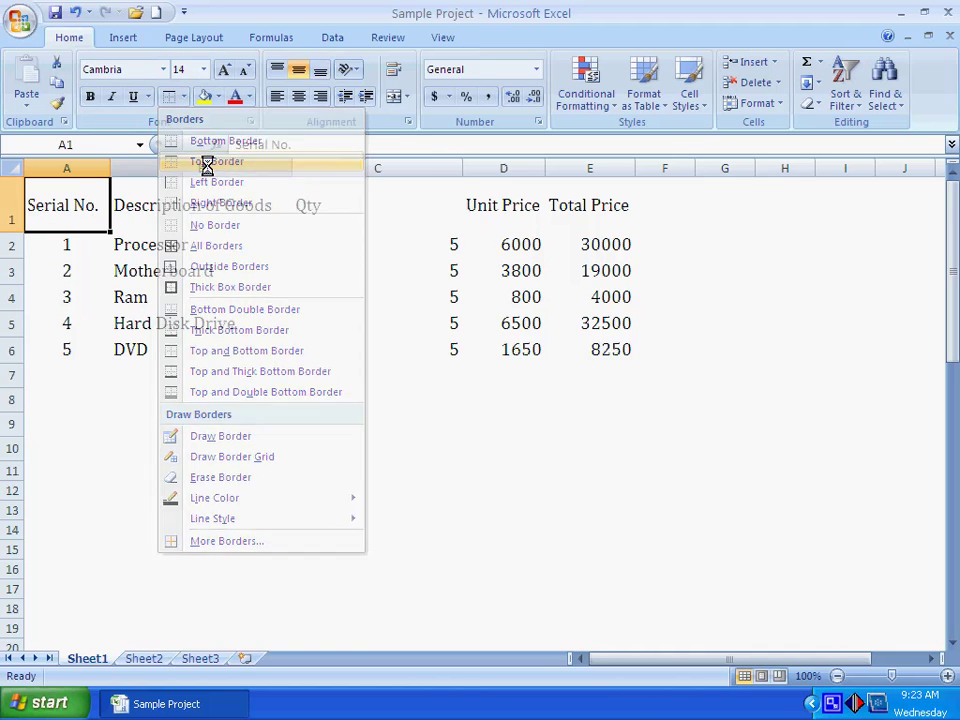
left_click(244, 378)
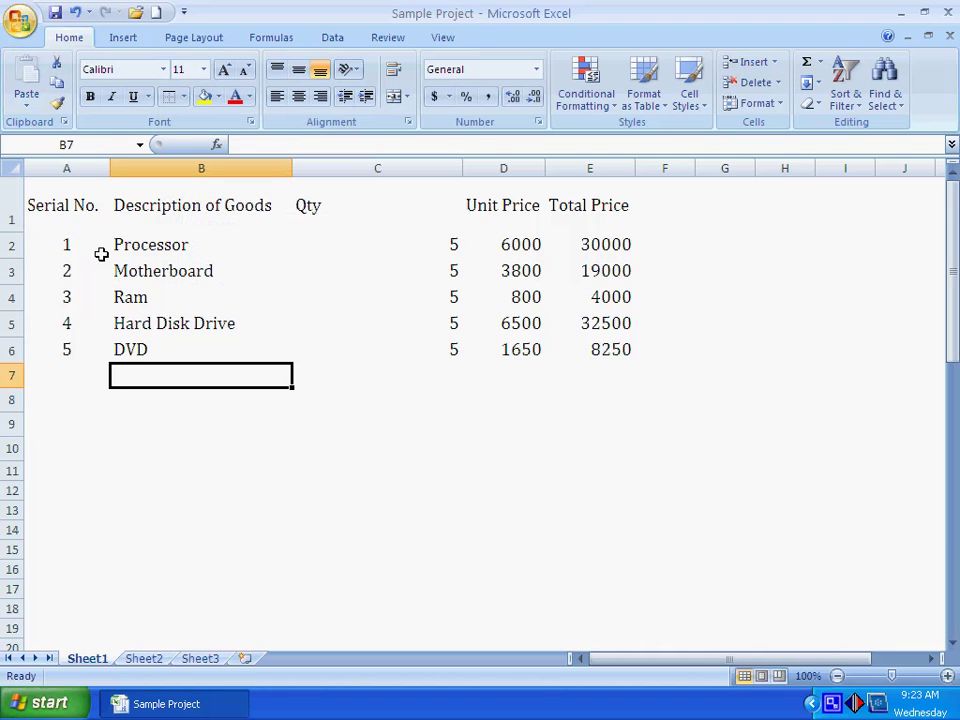
Examine the Serial No. cell's top border in a zoomed-in print preview and return to the worksheet
left_click(22, 38)
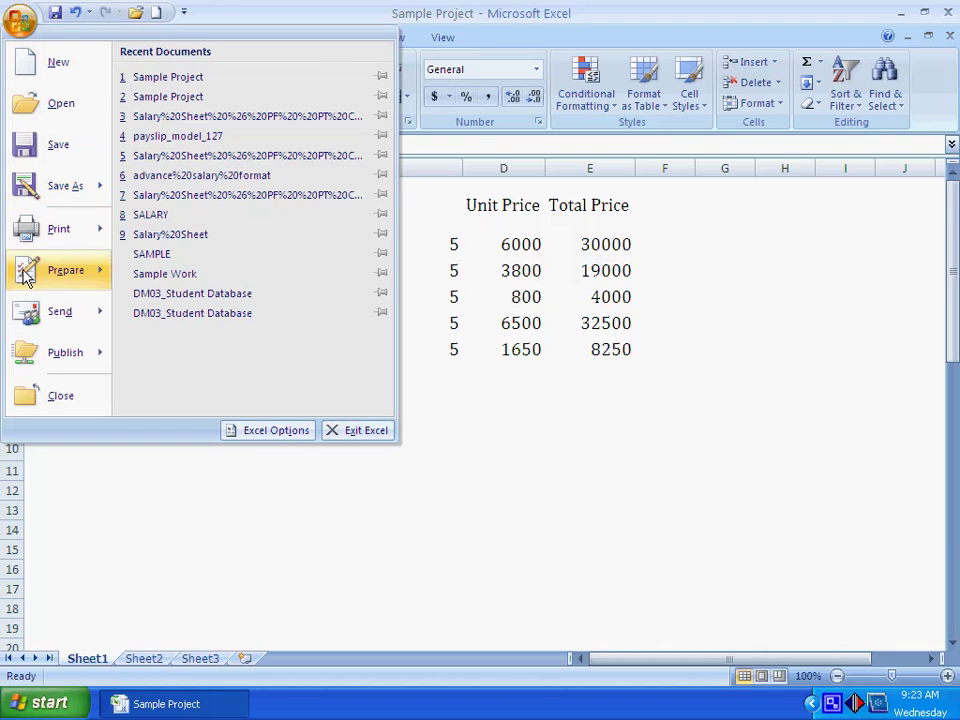
left_click(270, 200)
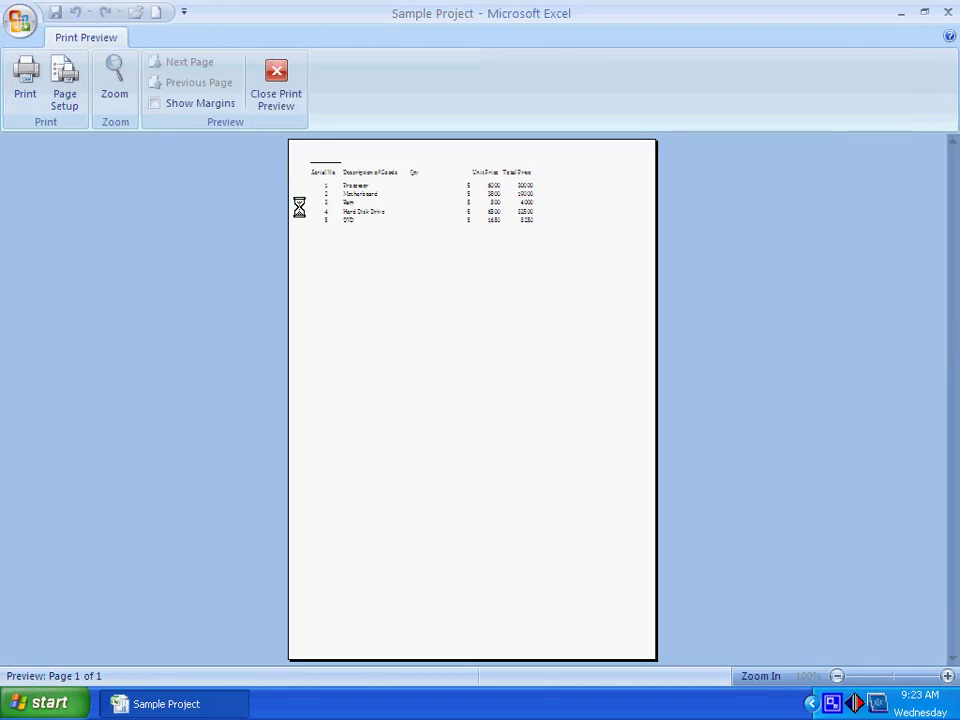
left_click(323, 162)
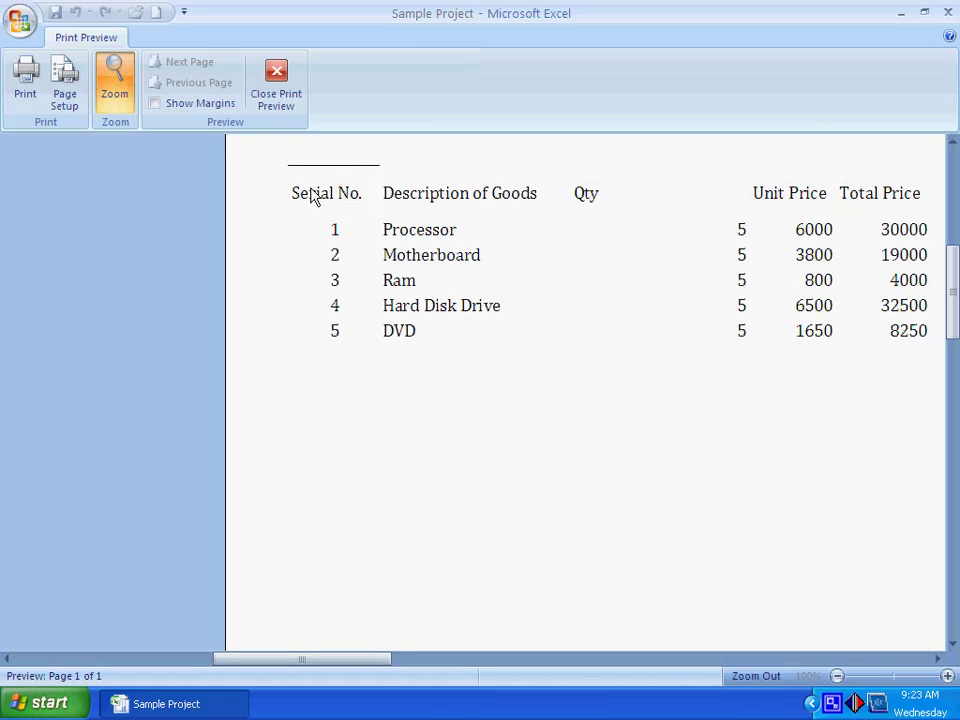
left_click(281, 103)
Set cell A1 to No Border to clear its top border
left_click(62, 195)
left_click(184, 97)
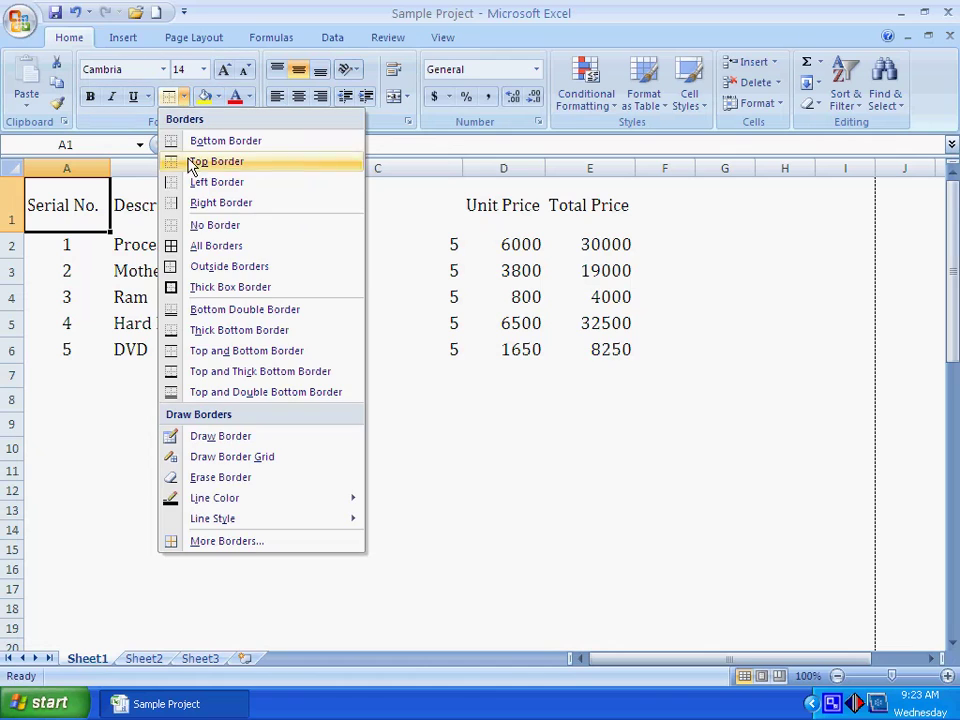
left_click(213, 226)
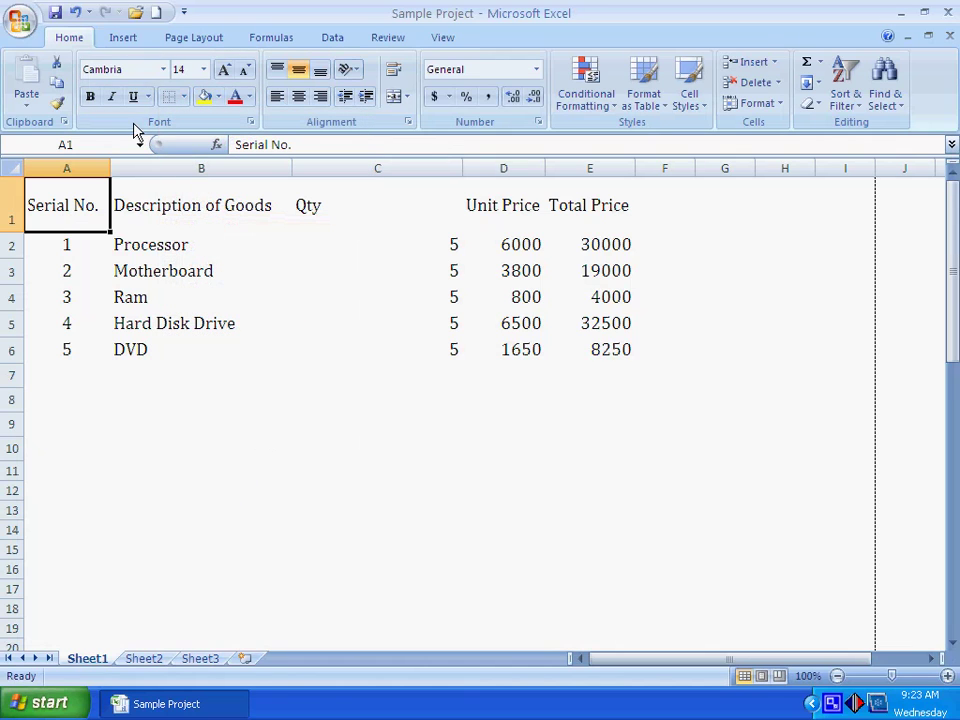
Apply both a bottom border and a top border to the Serial No. header cell A1
left_click(185, 99)
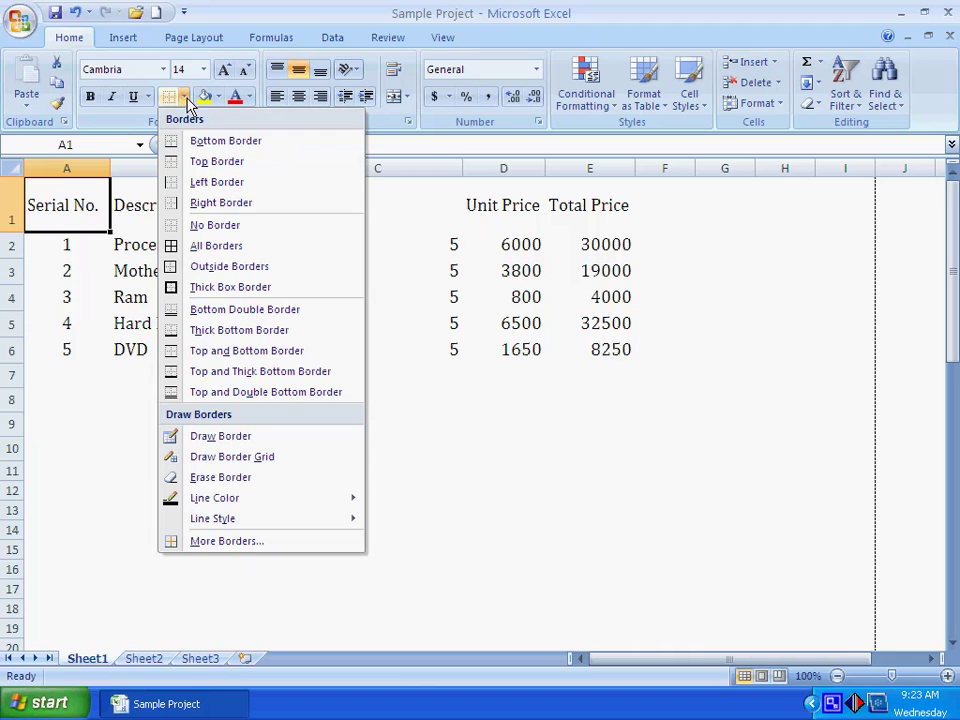
left_click(233, 142)
left_click(185, 99)
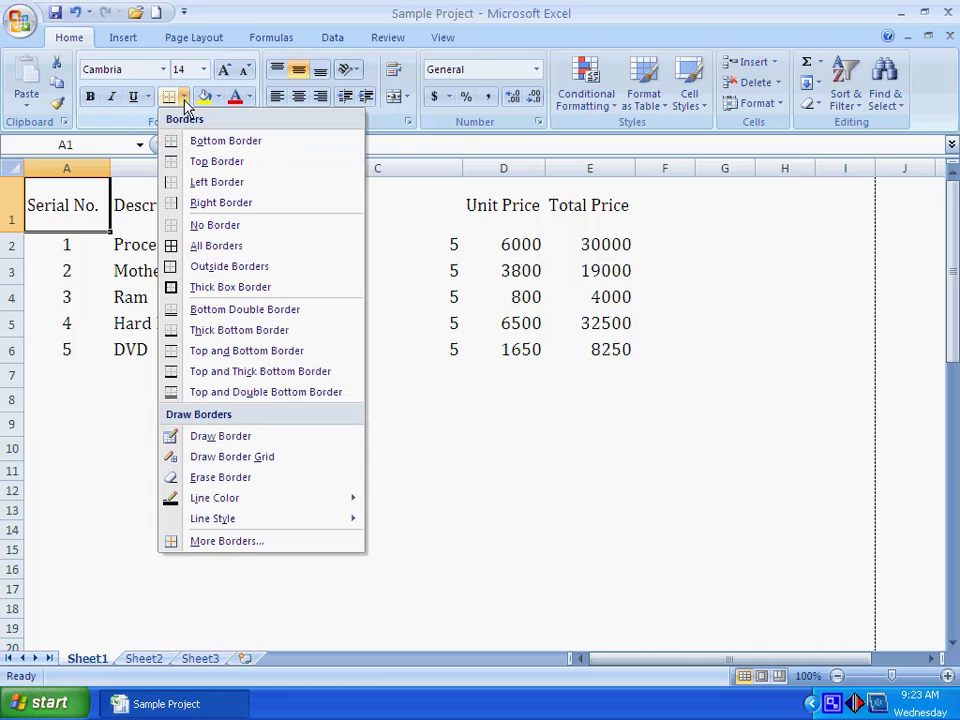
left_click(229, 164)
Check the Serial No. cell's top and bottom borders in the print preview and return to the worksheet
left_click(19, 21)
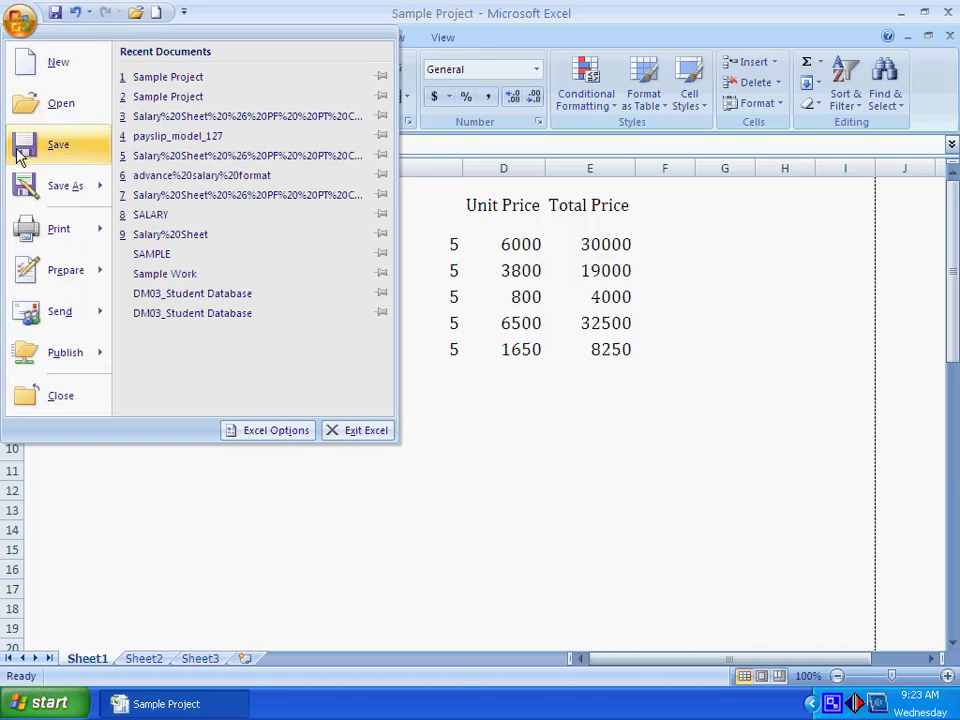
mouse_move(62, 232)
left_click(186, 176)
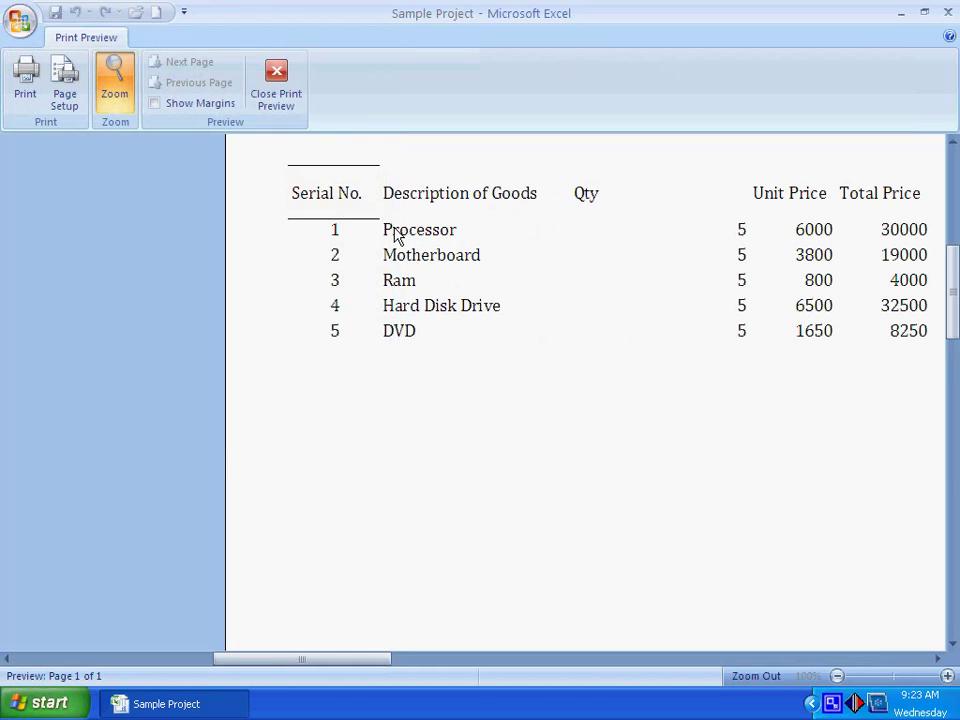
left_click(279, 100)
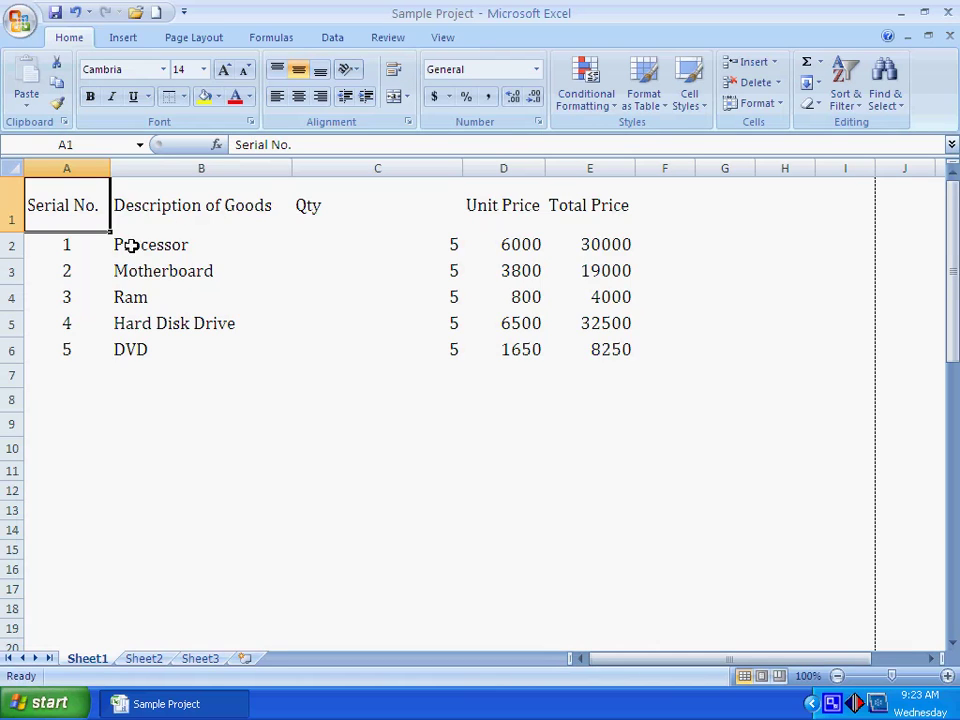
Add left and right borders to the Serial No. header cell A1
left_click(184, 96)
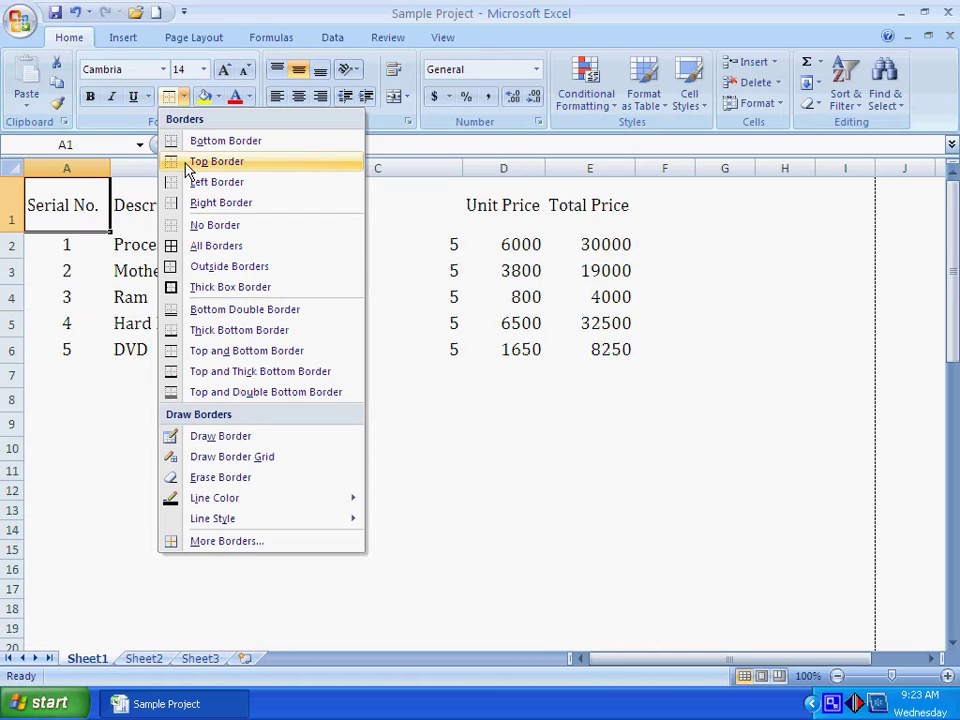
left_click(186, 184)
left_click(184, 96)
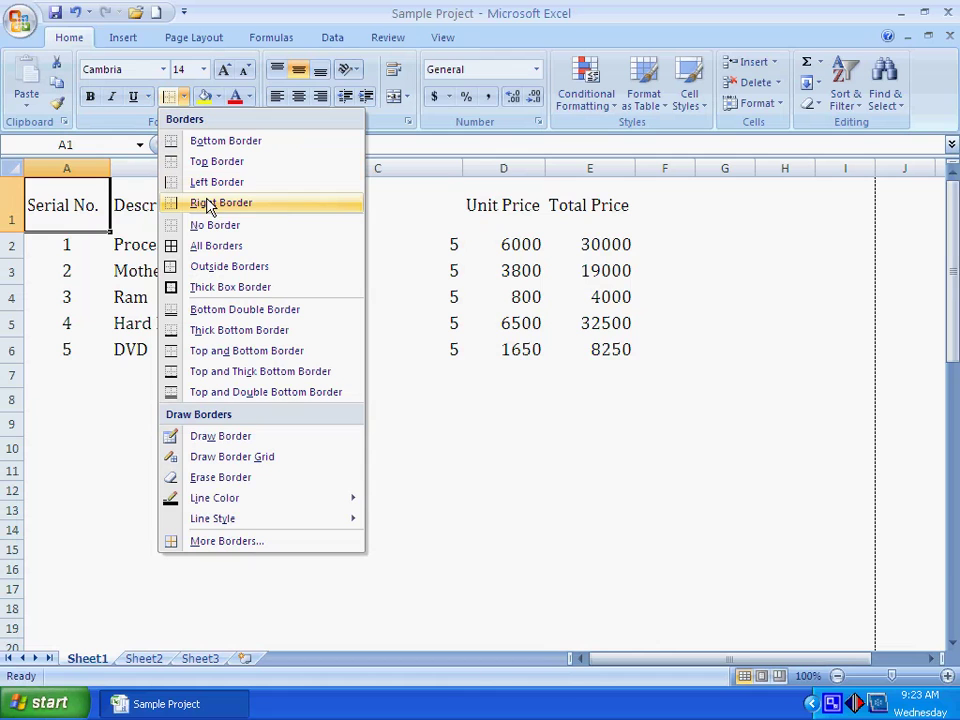
left_click(242, 210)
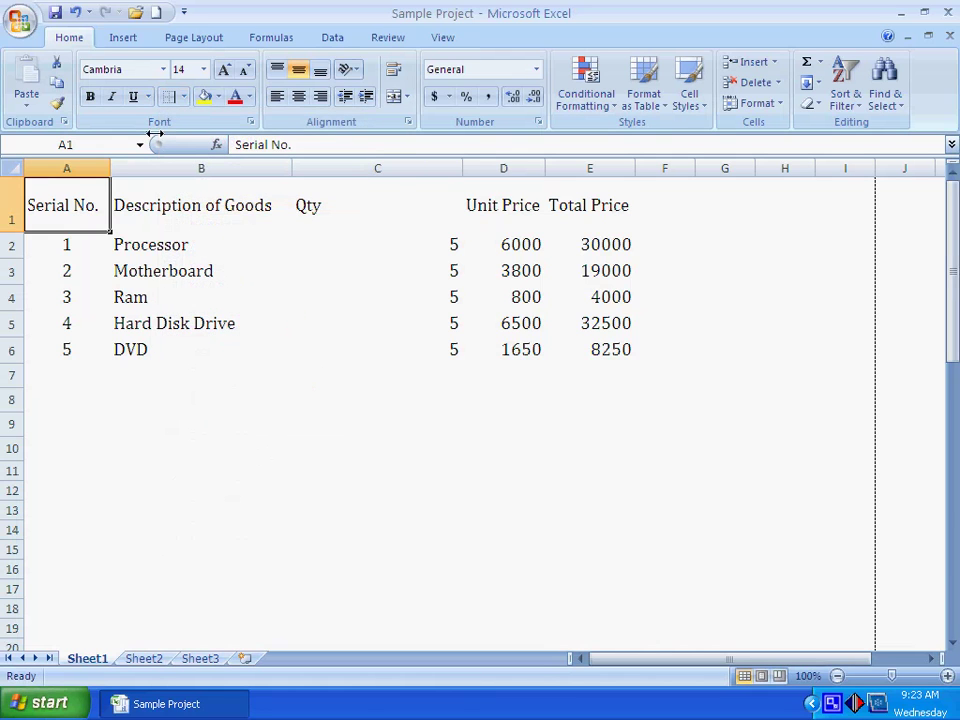
Inspect the borders on all four sides of the Serial No. cell in the print preview and close it
left_click(20, 20)
mouse_move(58, 241)
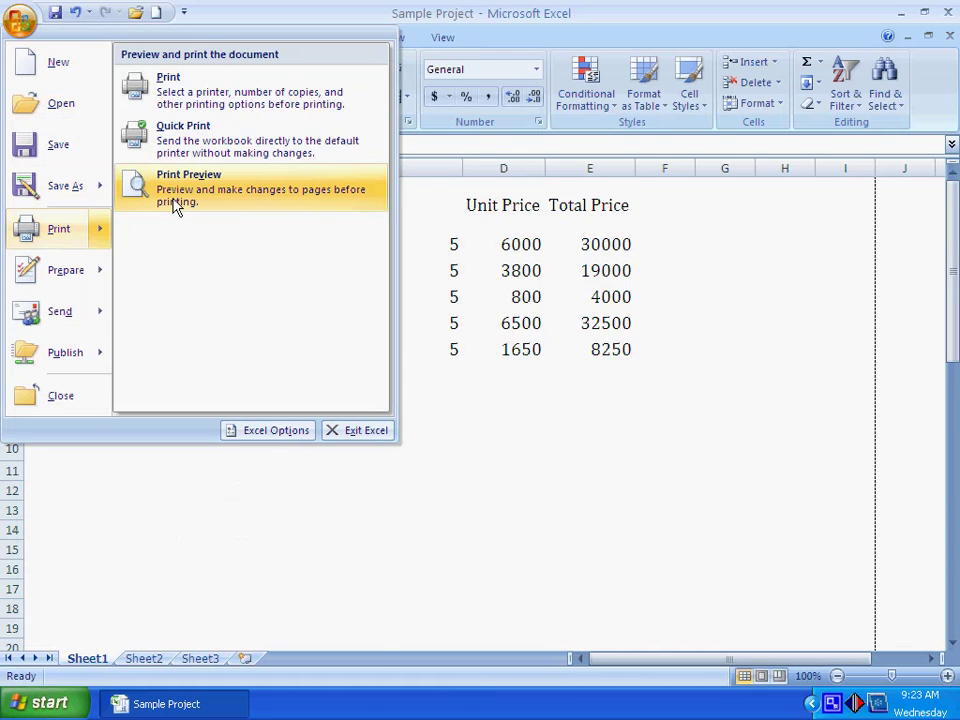
left_click(176, 200)
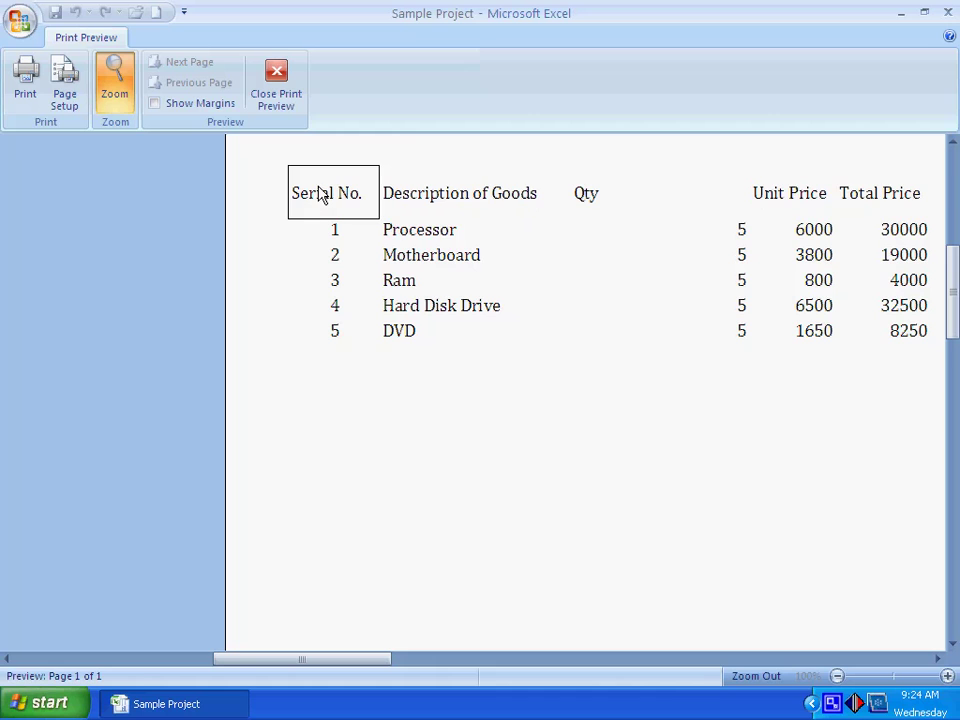
left_click(287, 93)
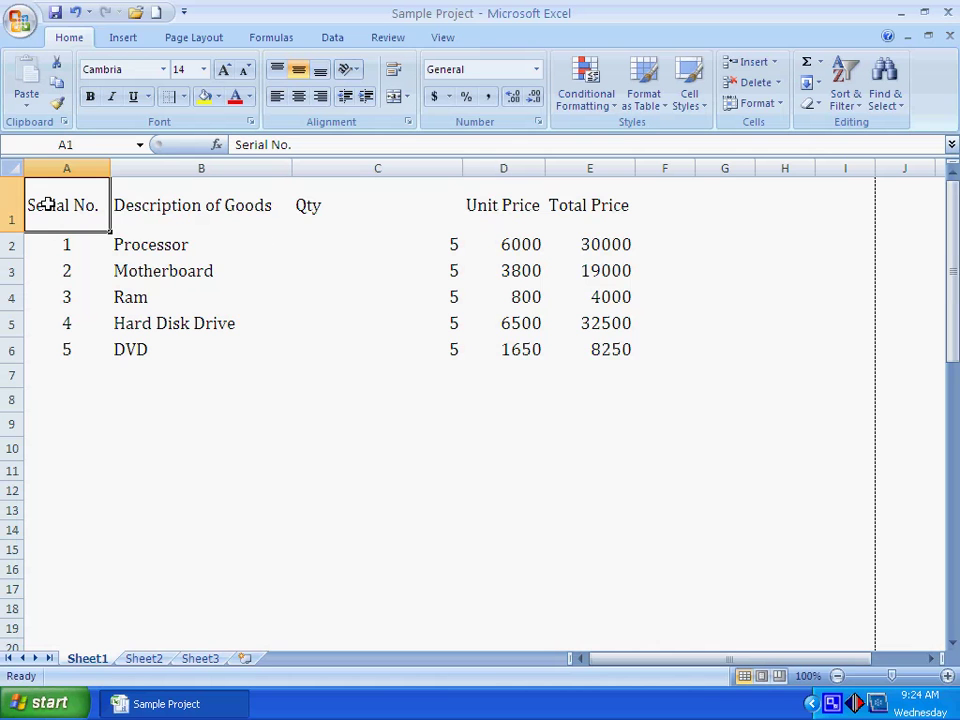
Clear every border from the Serial No. header cell A1
left_click(184, 96)
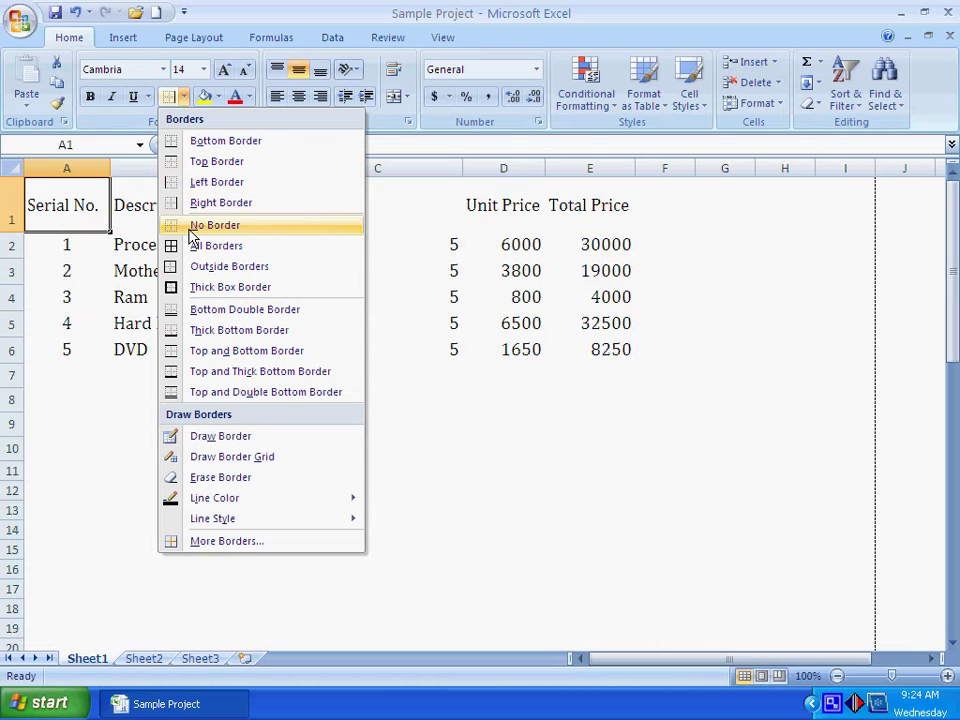
left_click(200, 226)
left_click(200, 398)
Review the table without borders in the print preview and return to the worksheet
left_click(20, 20)
mouse_move(40, 235)
left_click(190, 185)
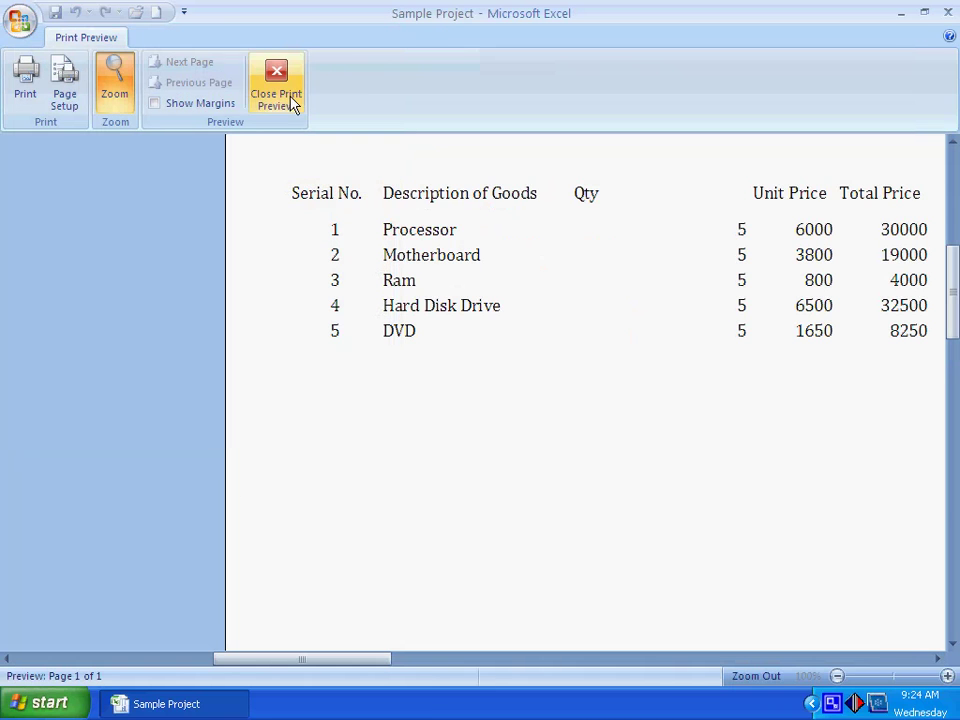
left_click(292, 110)
Apply a bottom border to the whole goods table A1:E6
left_click_drag(77, 206, 590, 349)
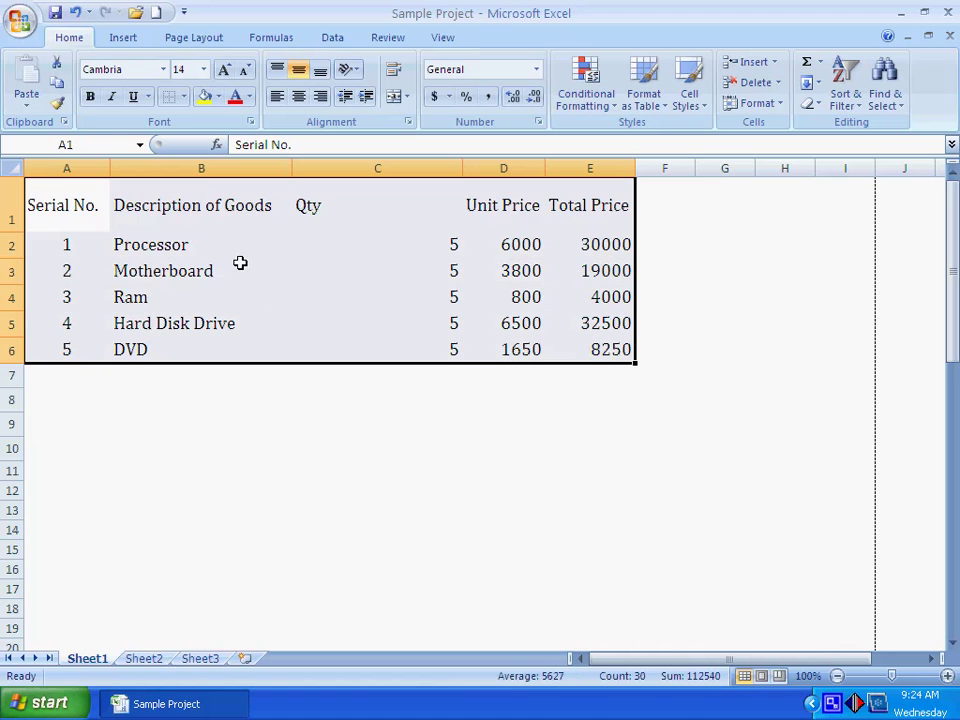
left_click(184, 97)
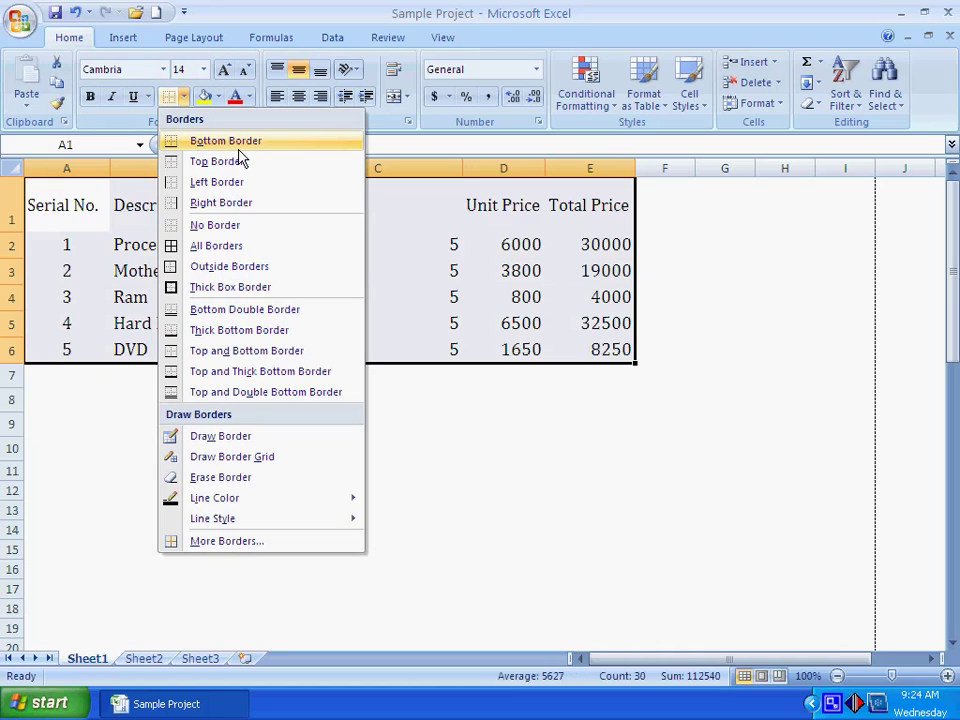
left_click(240, 142)
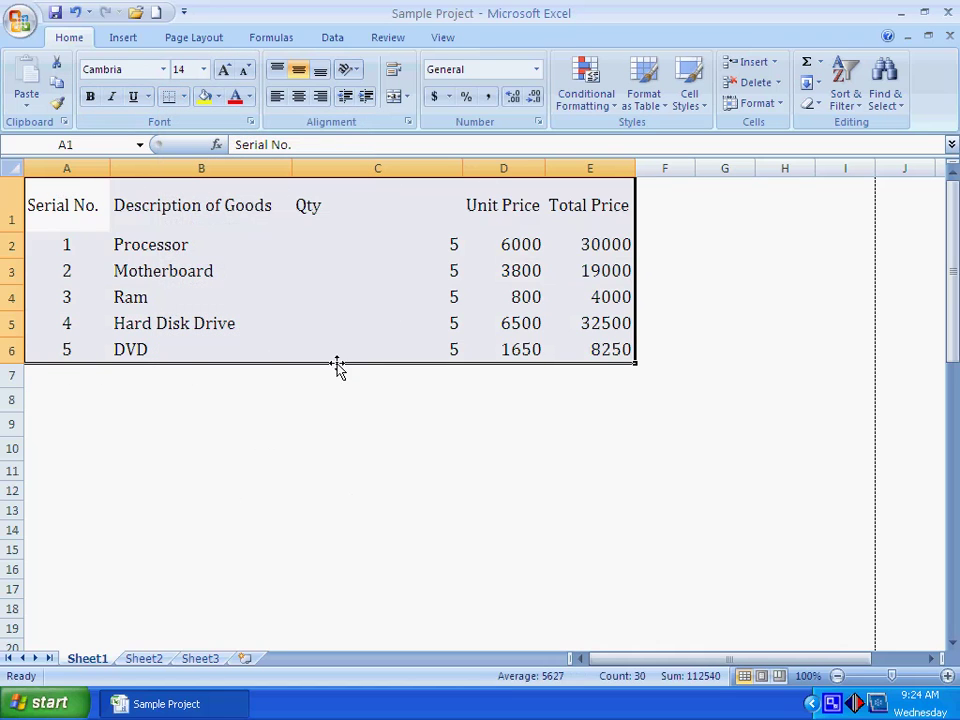
left_click(576, 414)
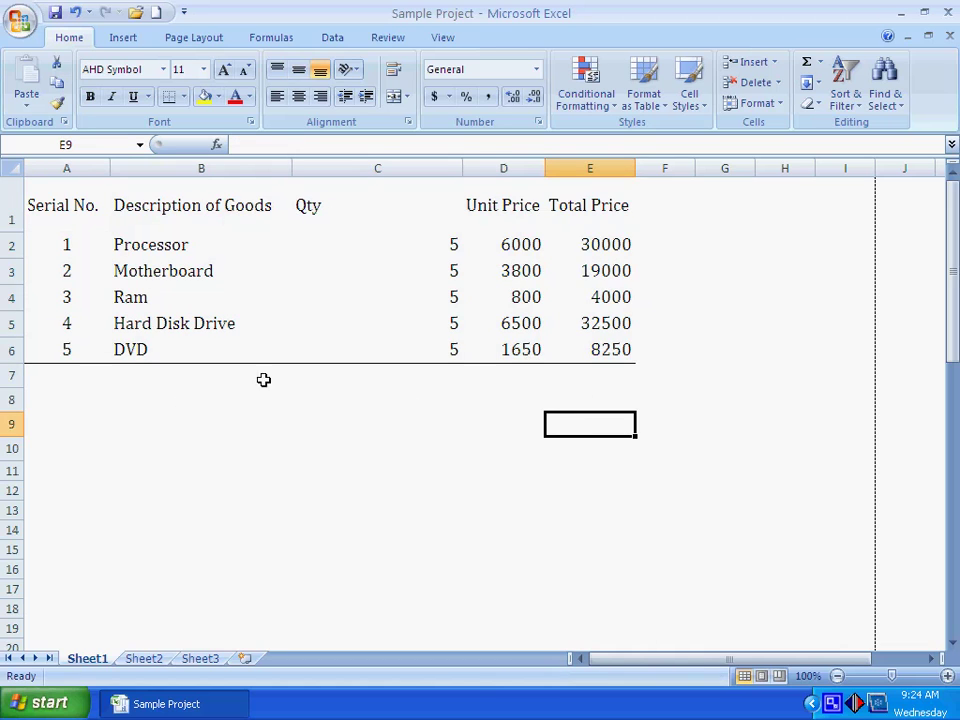
Add top, left and right borders to the goods table A1:E6
left_click_drag(64, 200, 568, 356)
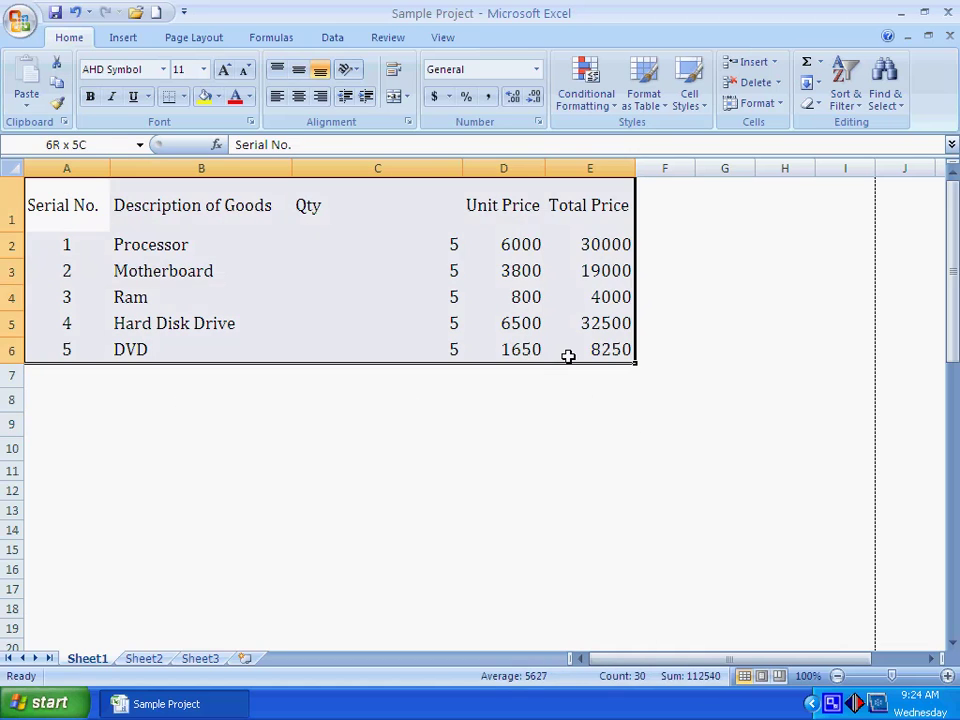
left_click(249, 97)
left_click(249, 97)
left_click(184, 97)
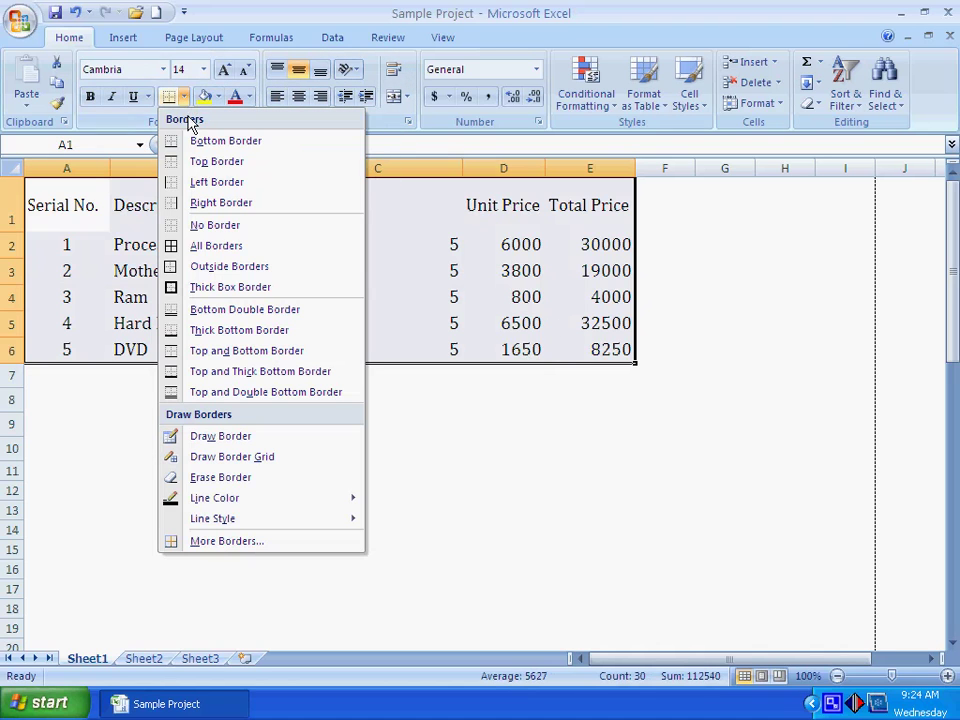
left_click(200, 161)
left_click(183, 100)
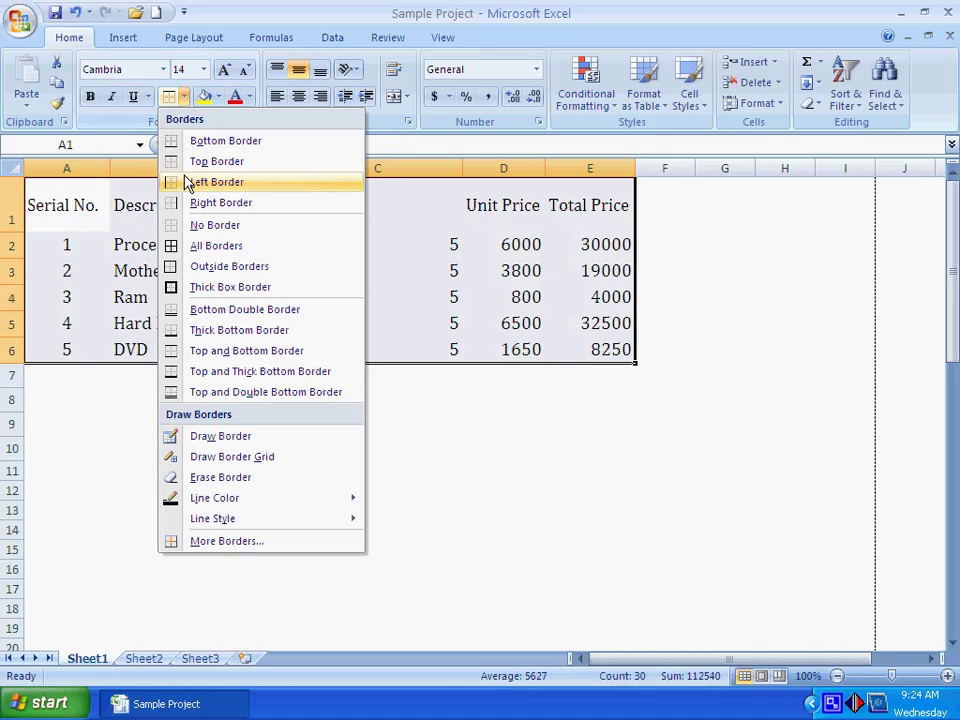
left_click(187, 182)
left_click(186, 100)
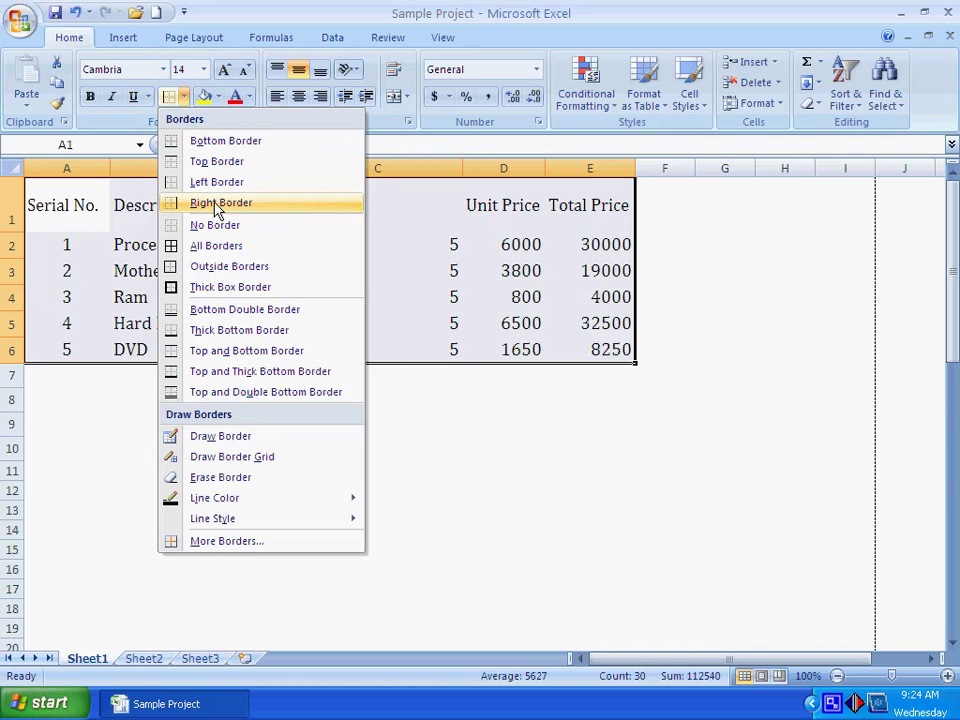
left_click(218, 203)
left_click(371, 476)
Inspect the four individually applied outer borders of the goods table in the print preview and close it
left_click(19, 20)
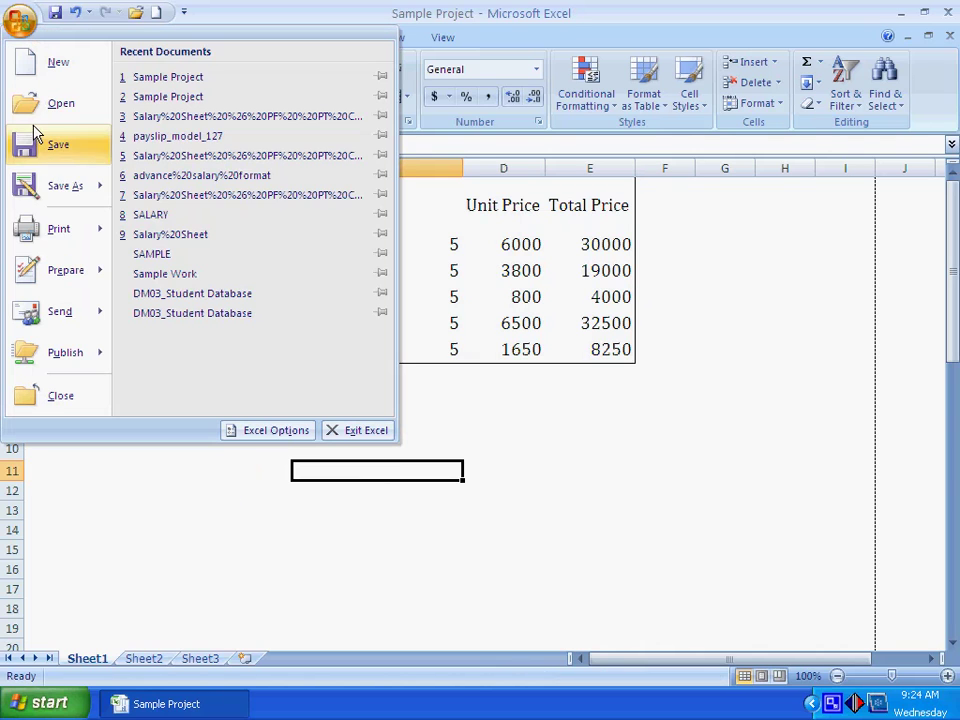
mouse_move(40, 227)
left_click(208, 199)
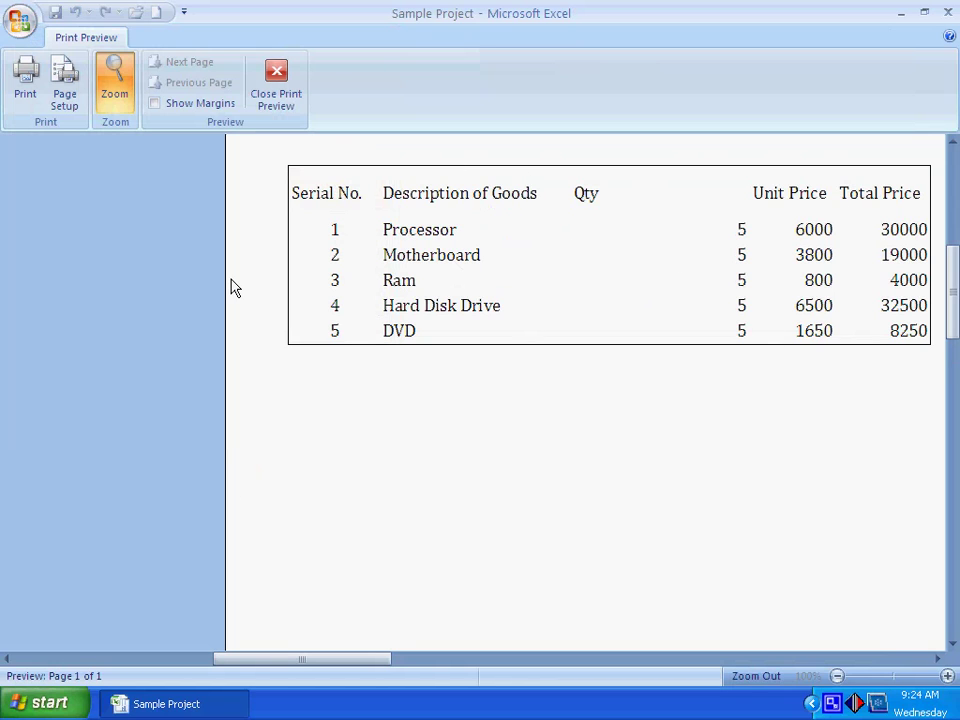
left_click(294, 96)
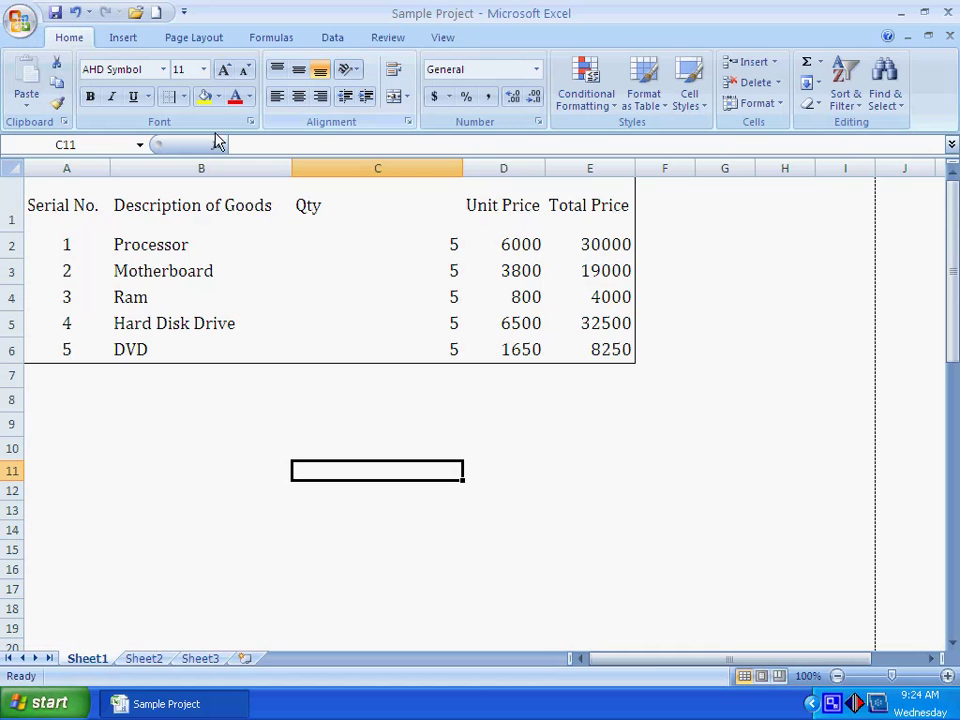
Remove every border from the goods table A1:E6 with No Border
left_click_drag(45, 185, 619, 347)
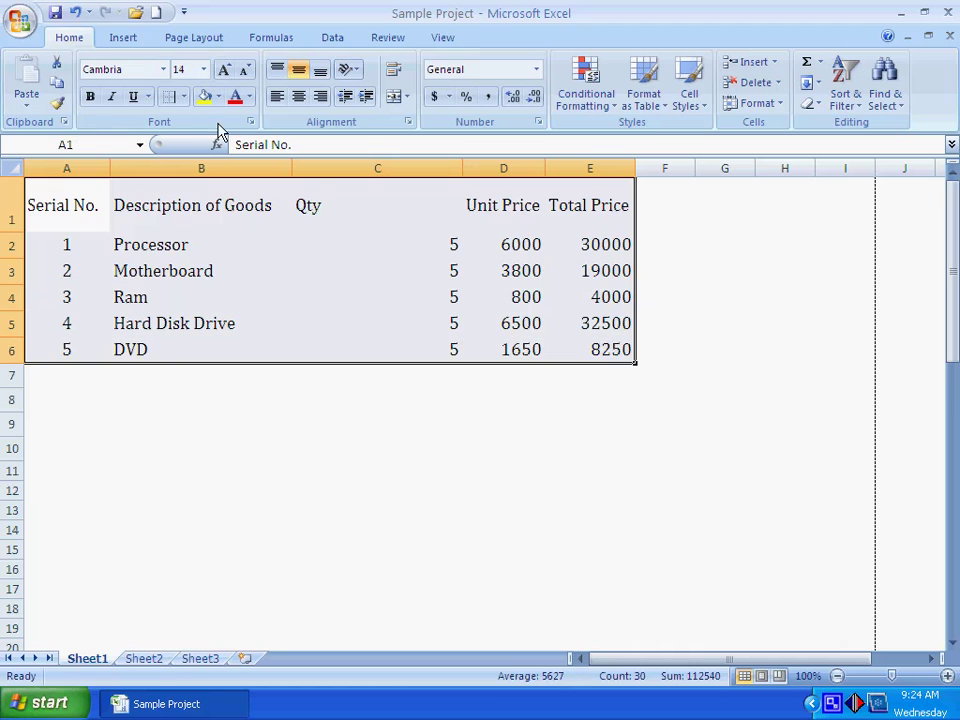
left_click(183, 96)
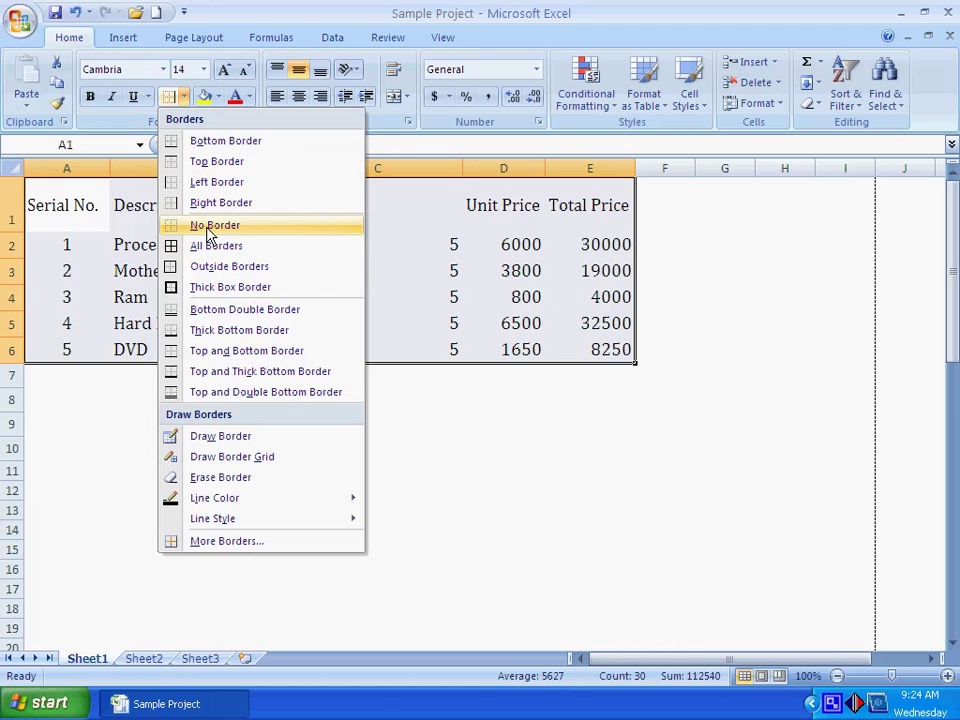
left_click(200, 225)
left_click(253, 397)
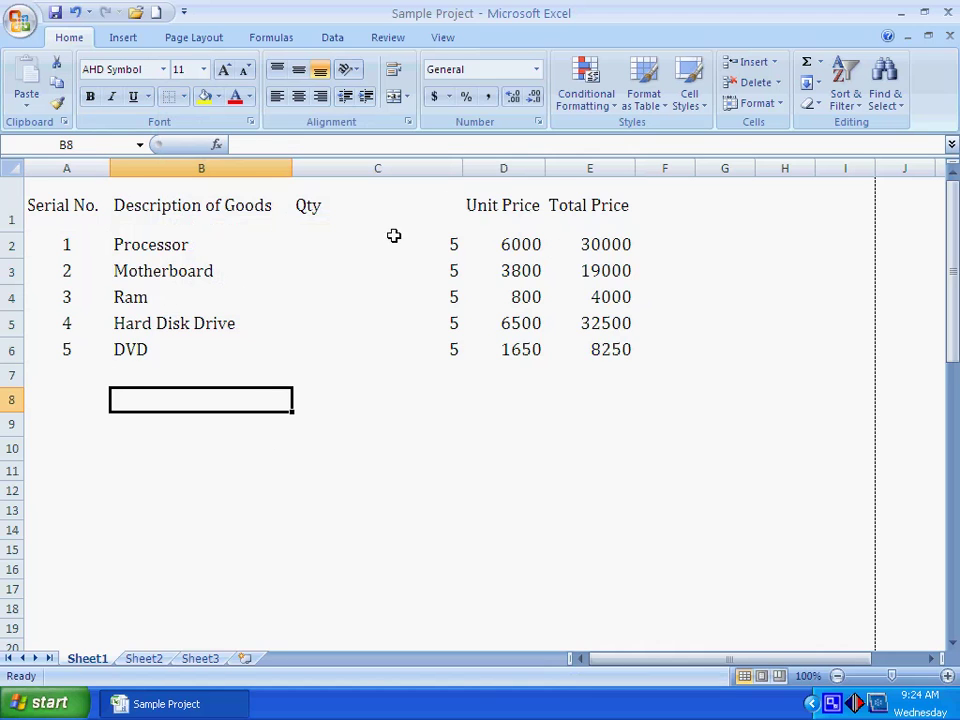
Apply All Borders to the goods table A1:E6
left_click_drag(92, 203, 583, 354)
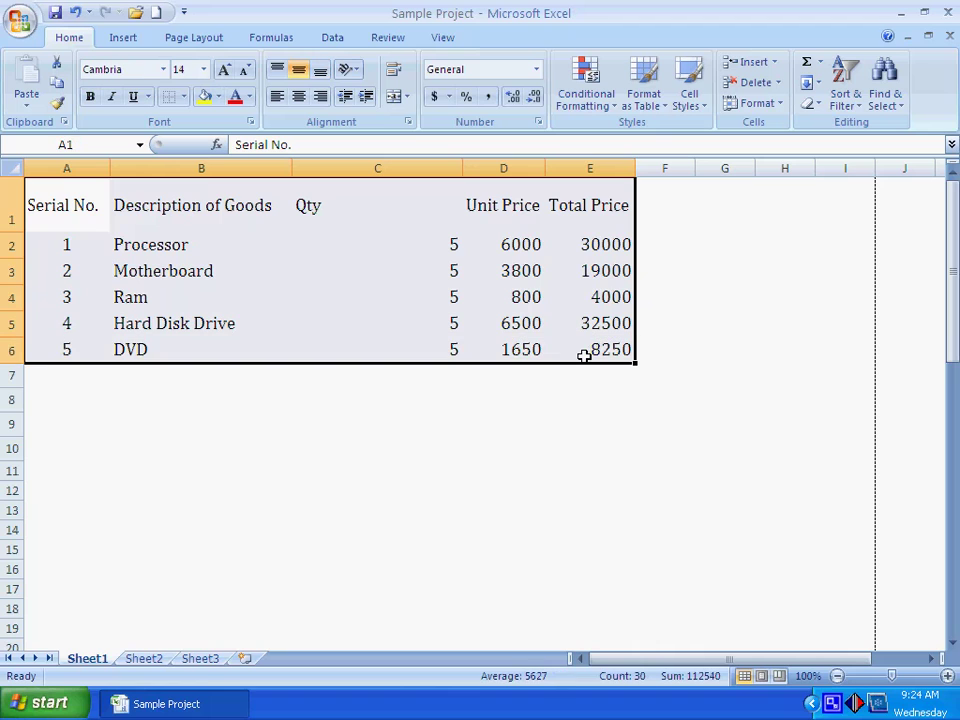
left_click(183, 96)
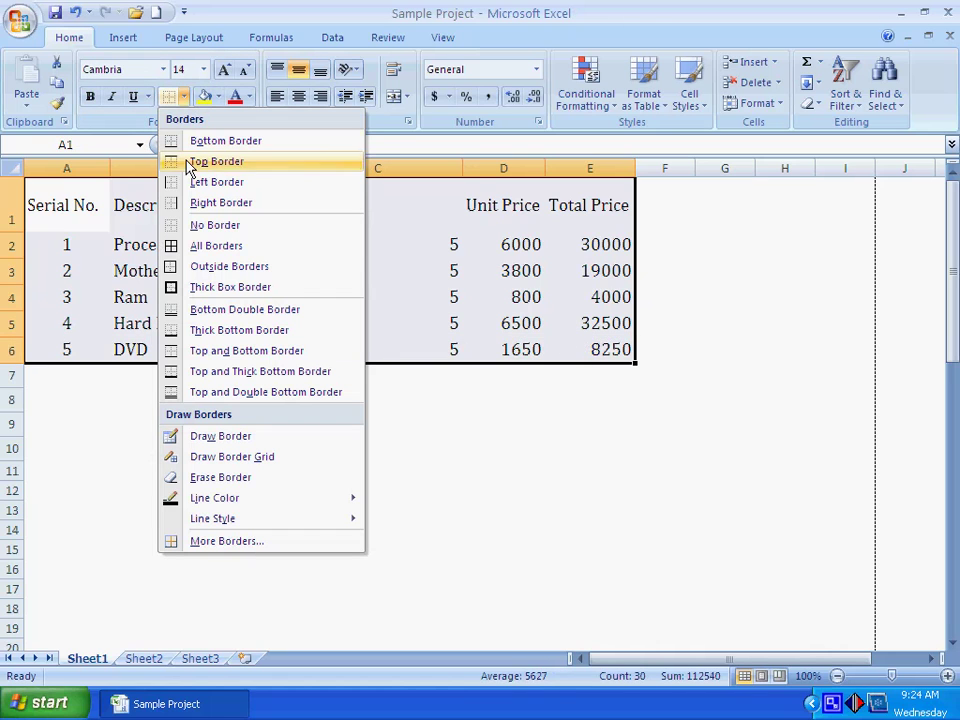
left_click(199, 250)
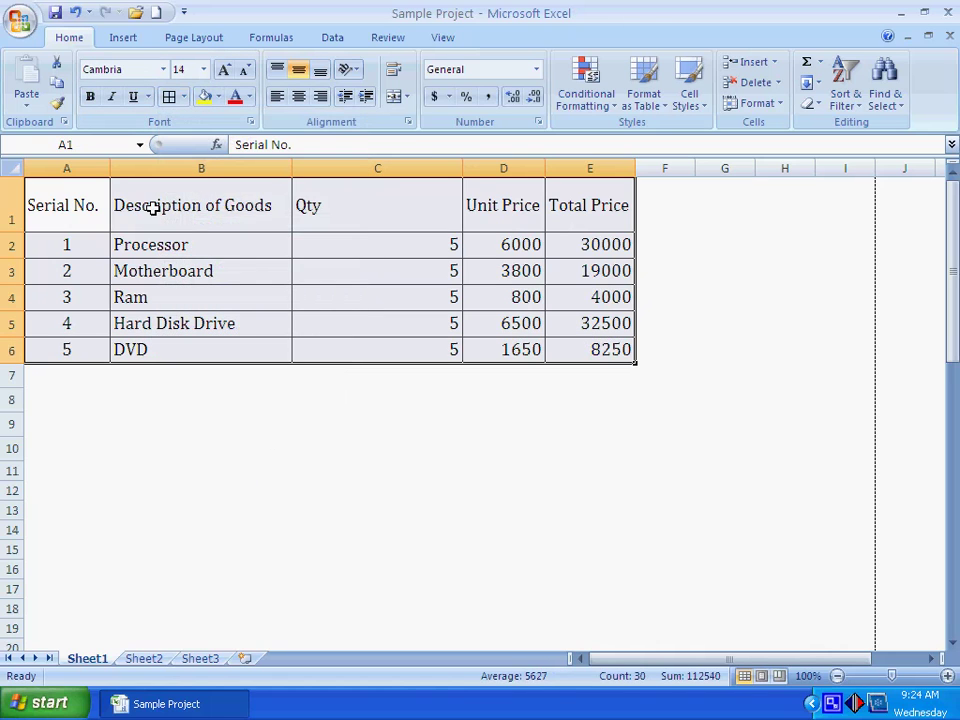
Inspect the full grid of cell borders in the print preview and return to the worksheet
left_click(19, 19)
mouse_move(60, 229)
left_click(188, 186)
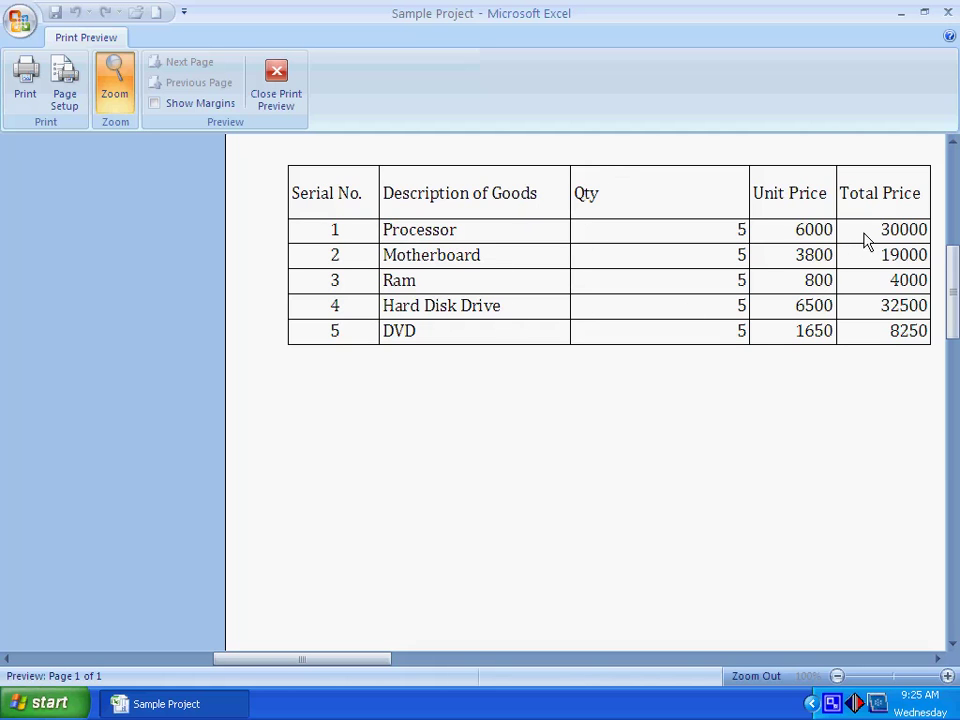
left_click(290, 88)
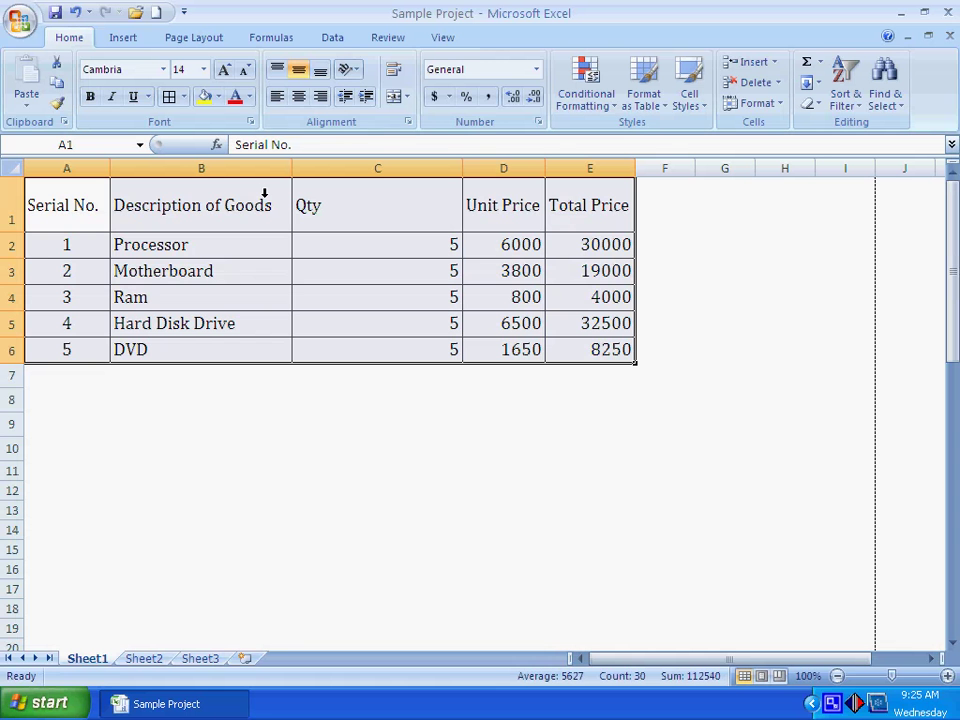
Clear the grid borders from the goods table A1:E6 and apply Outside Borders instead
left_click(184, 96)
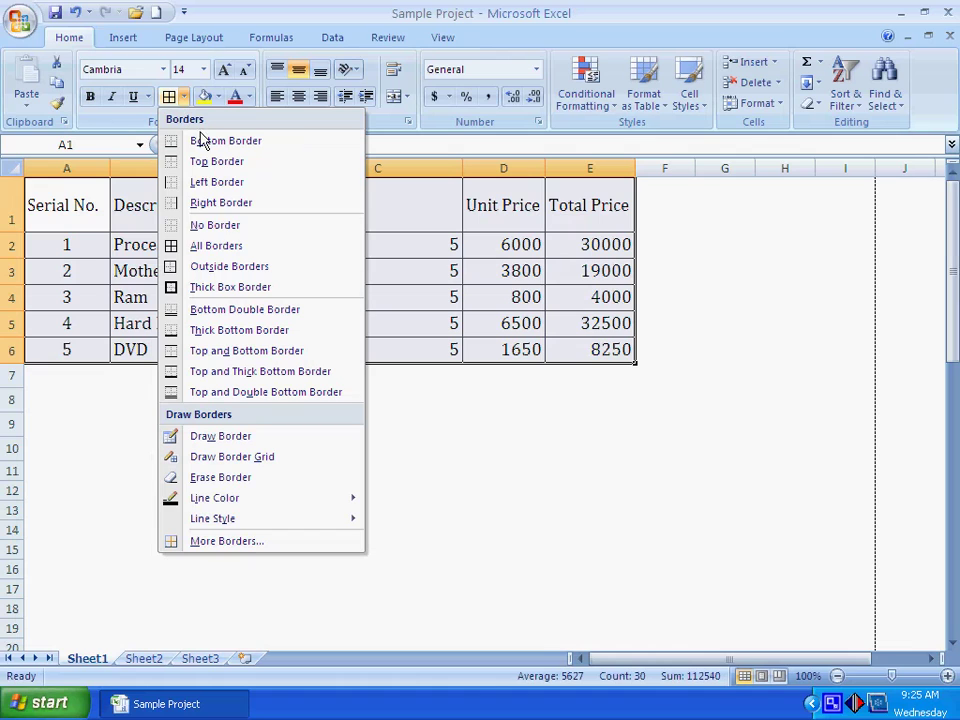
left_click(204, 226)
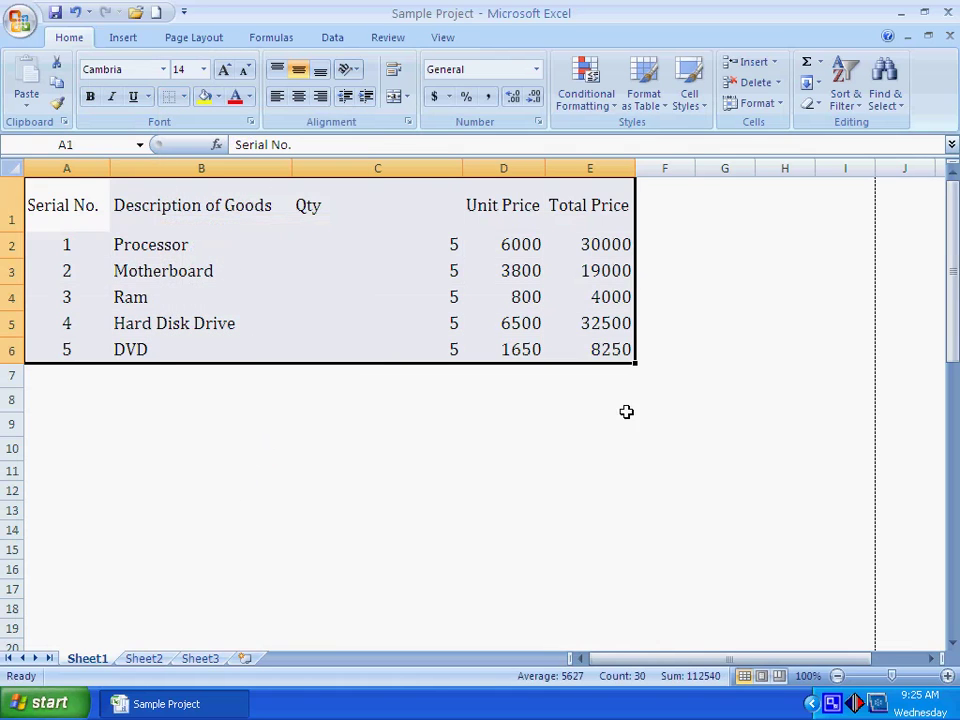
left_click(184, 96)
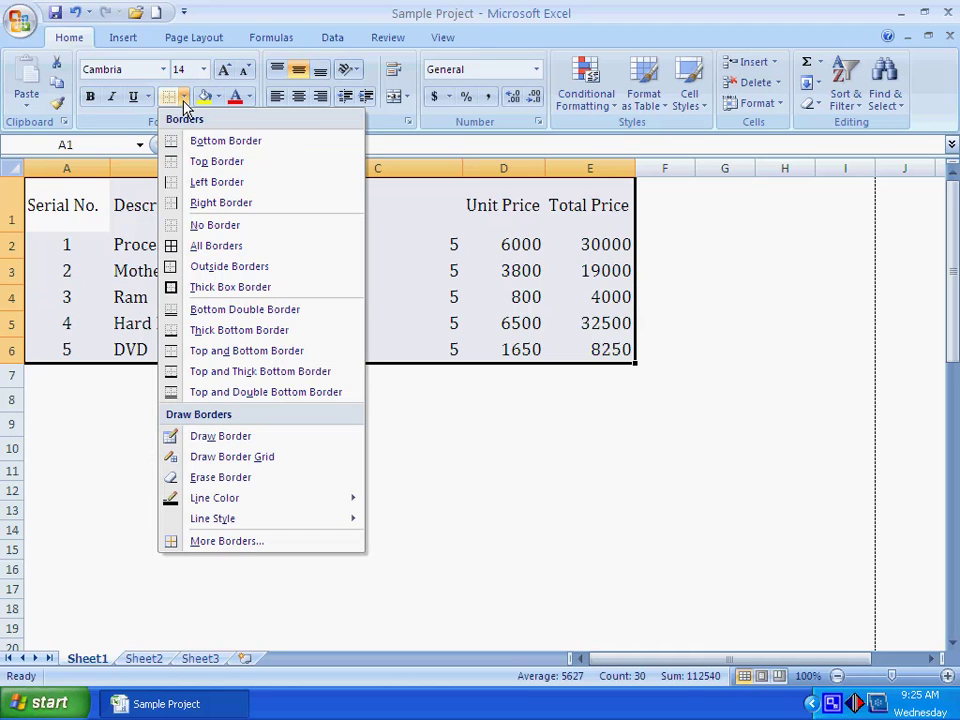
left_click(231, 272)
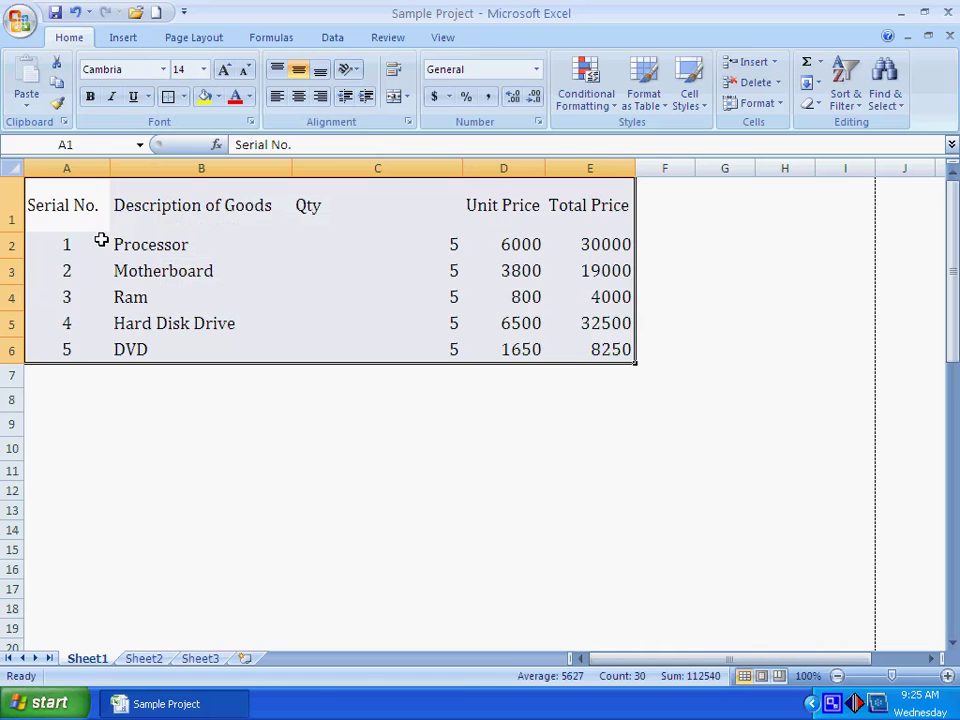
Check the outside borders of the goods table in the print preview, close it and deselect the table
left_click(22, 22)
mouse_move(63, 250)
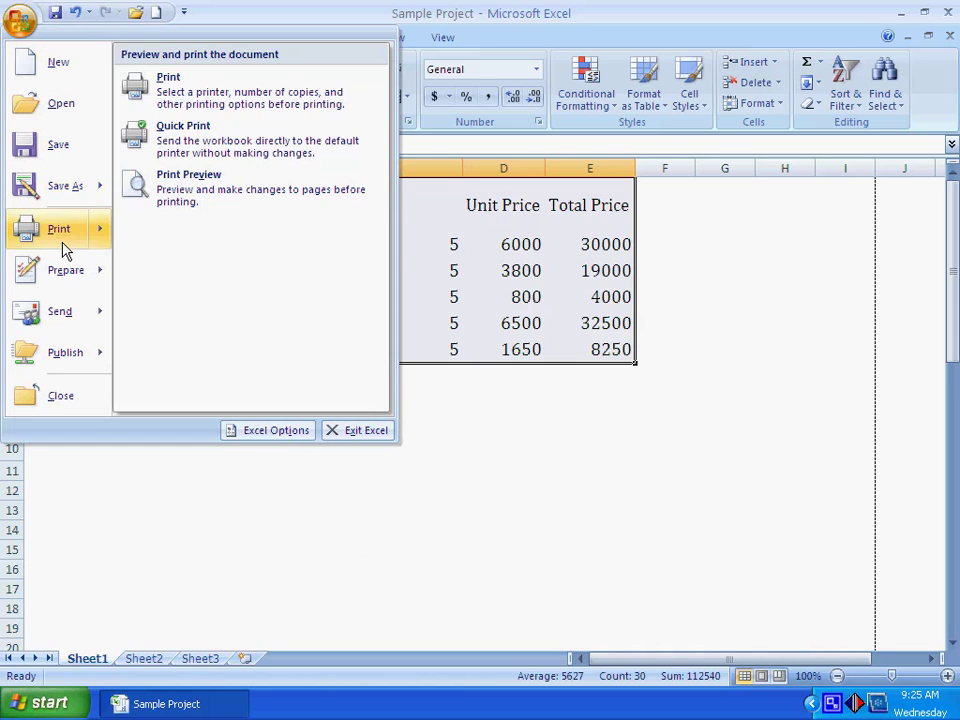
left_click(189, 204)
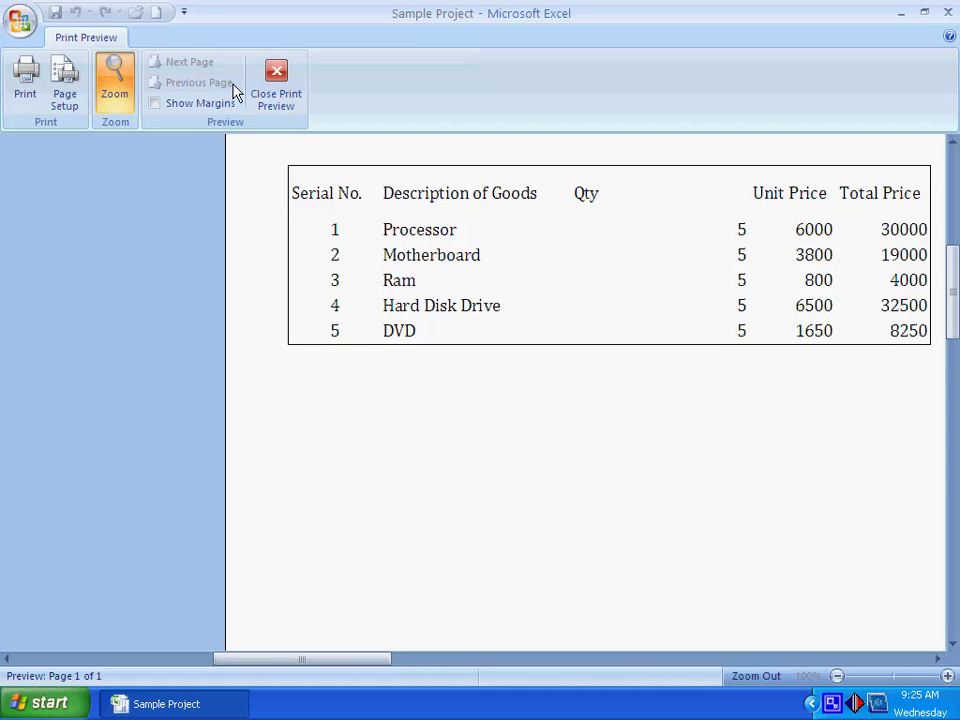
left_click(274, 90)
left_click(207, 393)
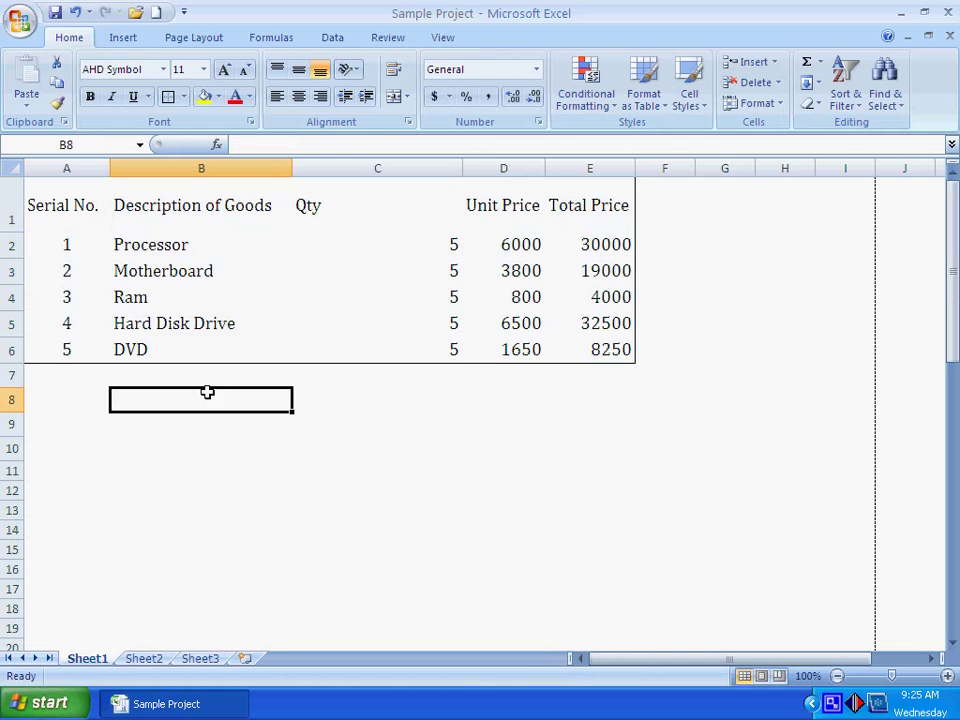
Remove the outside borders from the goods table A1:E6 and apply a Thick Box Border
left_click_drag(50, 196, 546, 345)
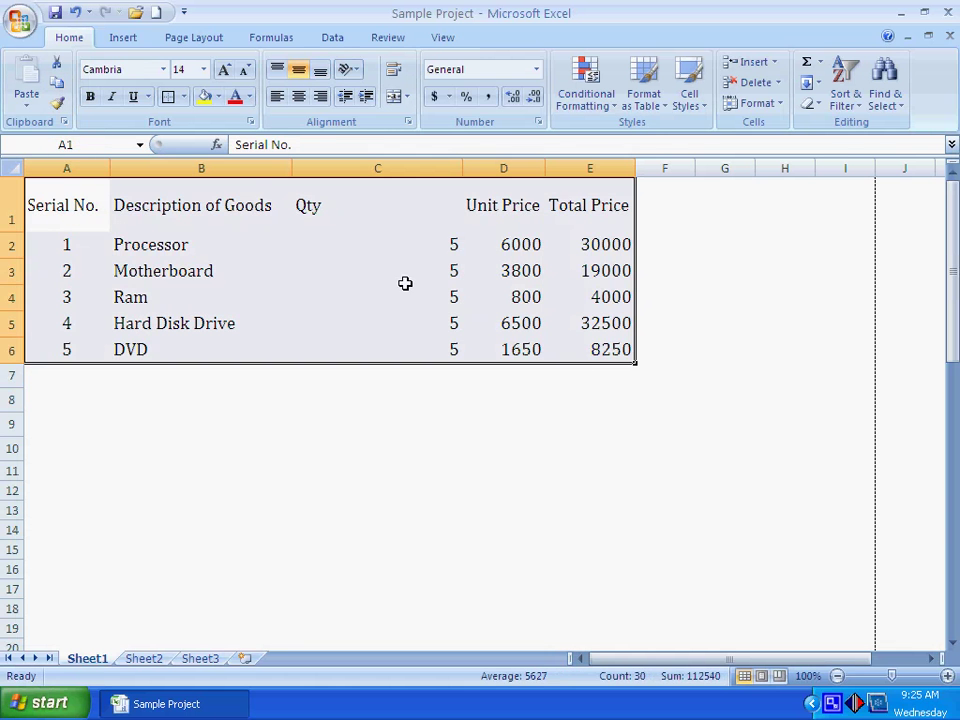
left_click(186, 98)
left_click(210, 224)
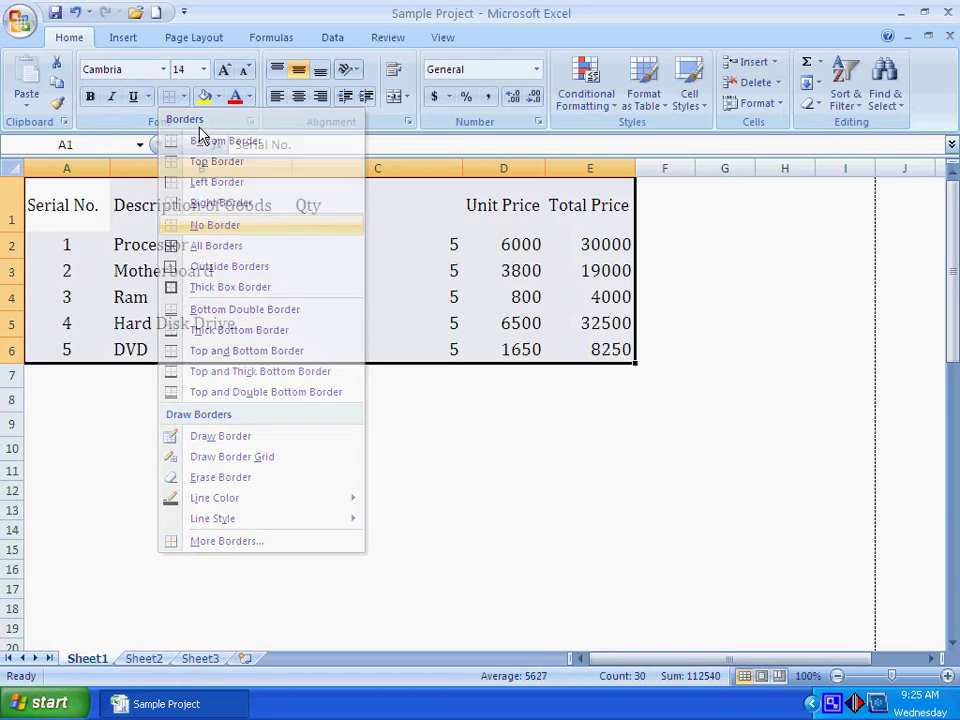
left_click(184, 98)
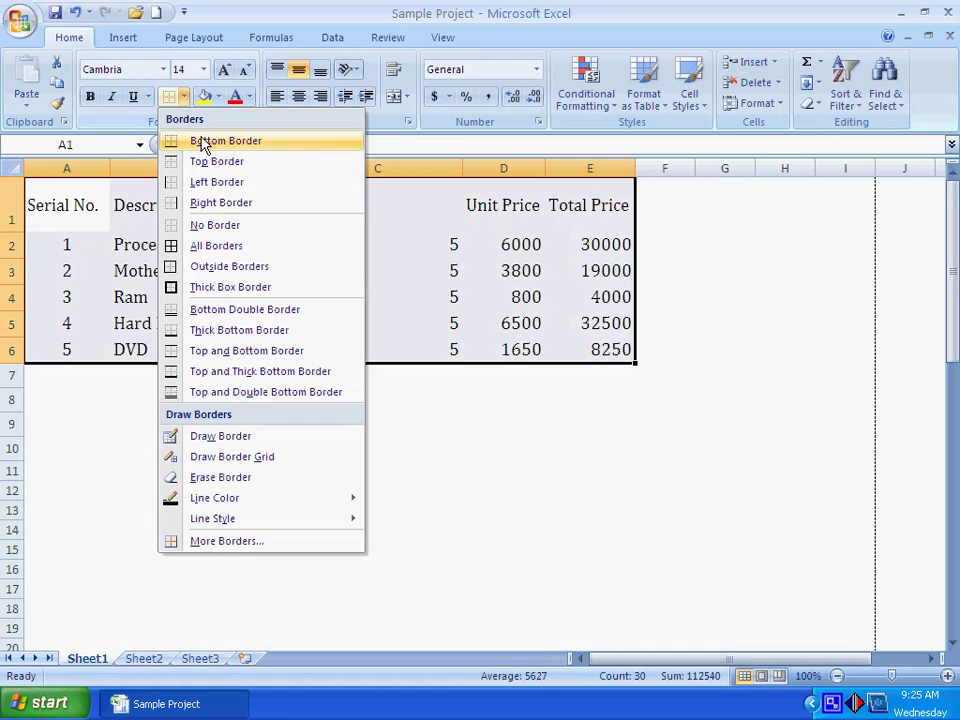
left_click(251, 294)
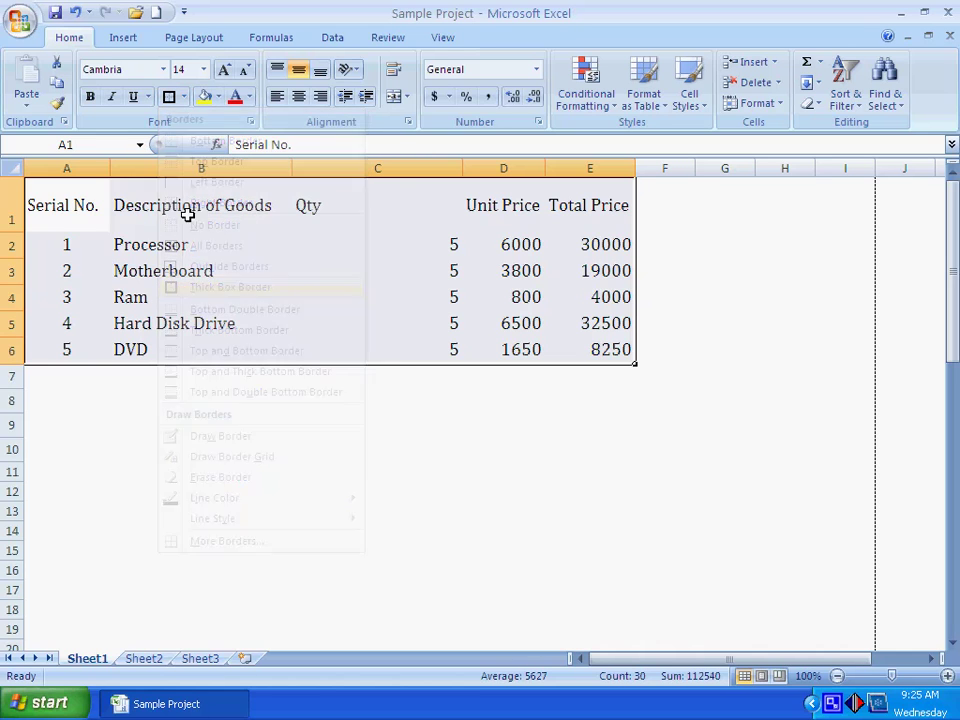
Inspect the thick box border around the goods table in the print preview and close it
left_click(19, 20)
mouse_move(60, 229)
left_click(210, 206)
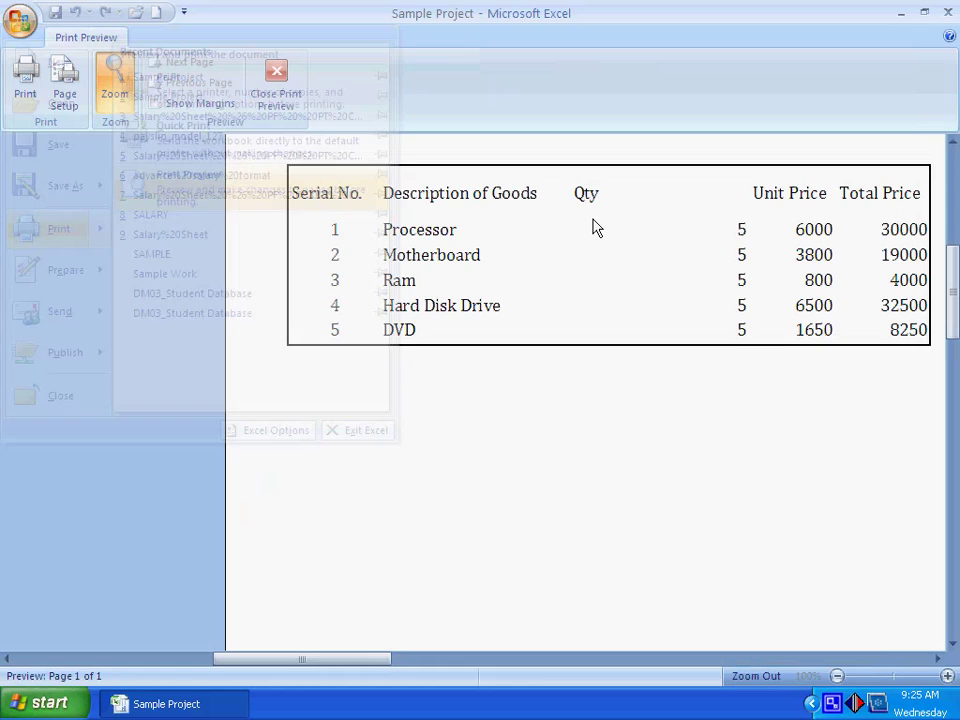
key("Escape")
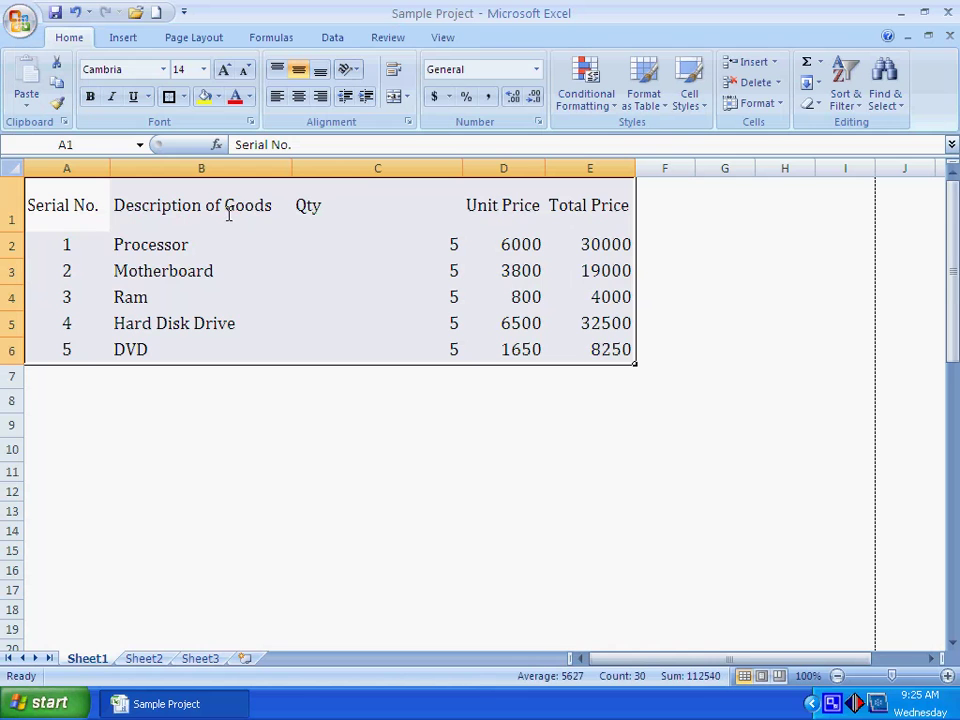
Clear the thick box border from the goods table A1:E6, review the remaining border options and deselect the table
left_click(184, 96)
left_click(215, 225)
left_click(184, 96)
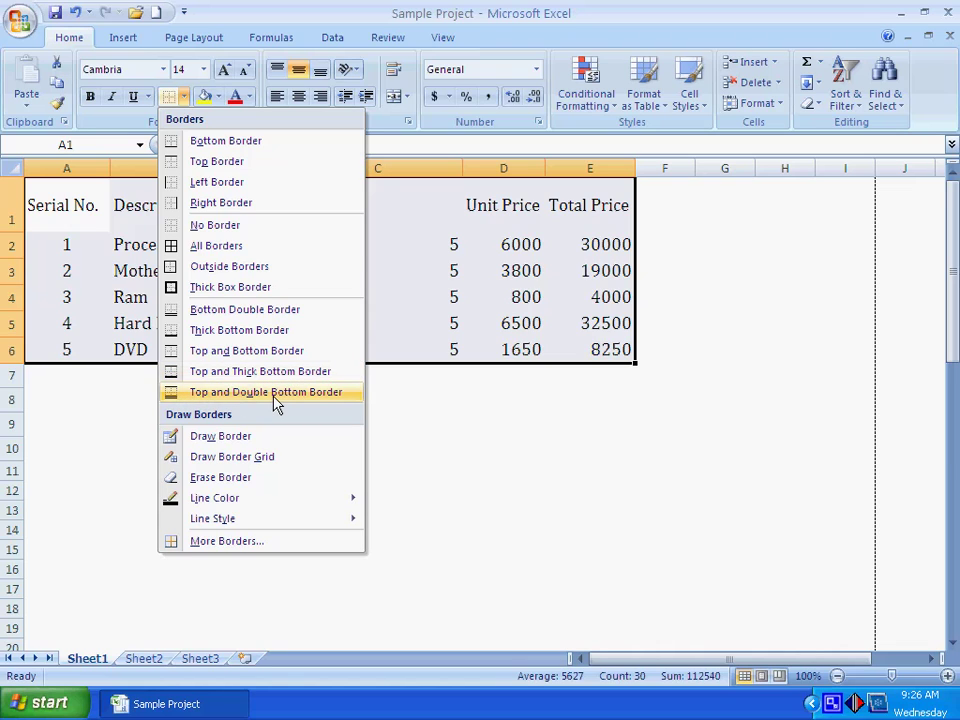
left_click(222, 393)
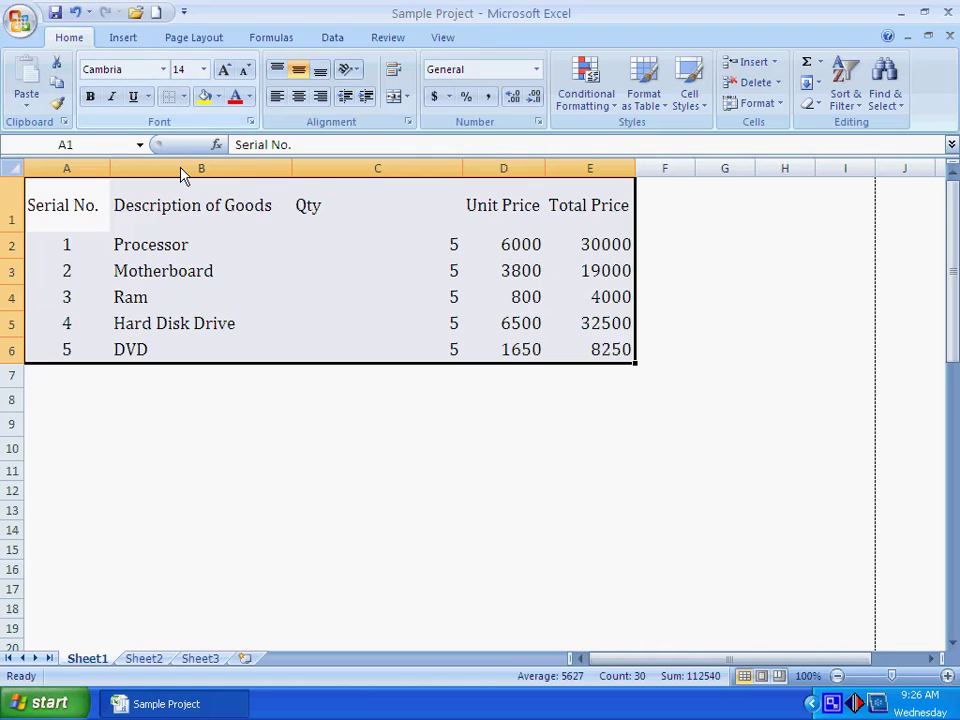
left_click(189, 444)
Inspect the goods table without borders in the print preview, zooming in on it, and close the preview
left_click(19, 20)
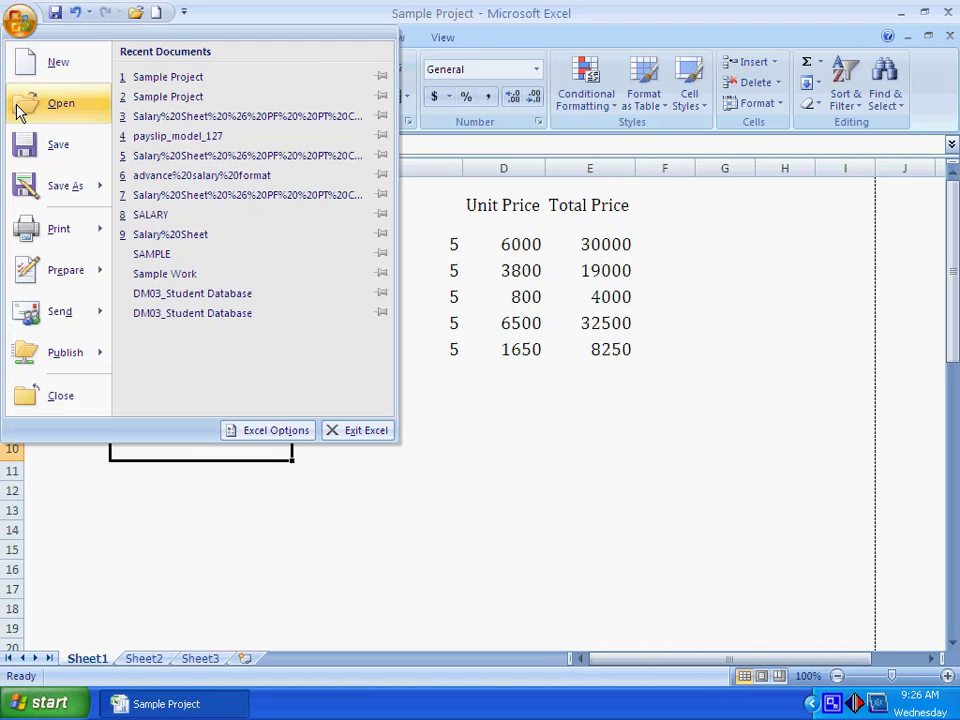
mouse_move(26, 227)
left_click(189, 206)
left_click(460, 242)
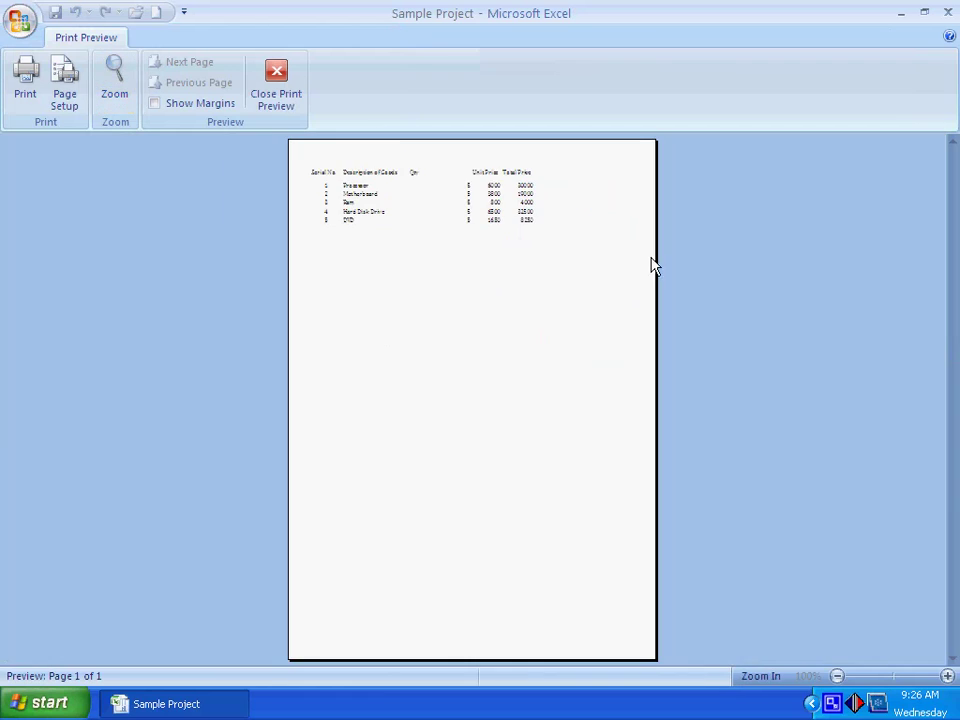
left_click(477, 179)
left_click(143, 178)
left_click(390, 195)
scroll(396, 259, "up", 3)
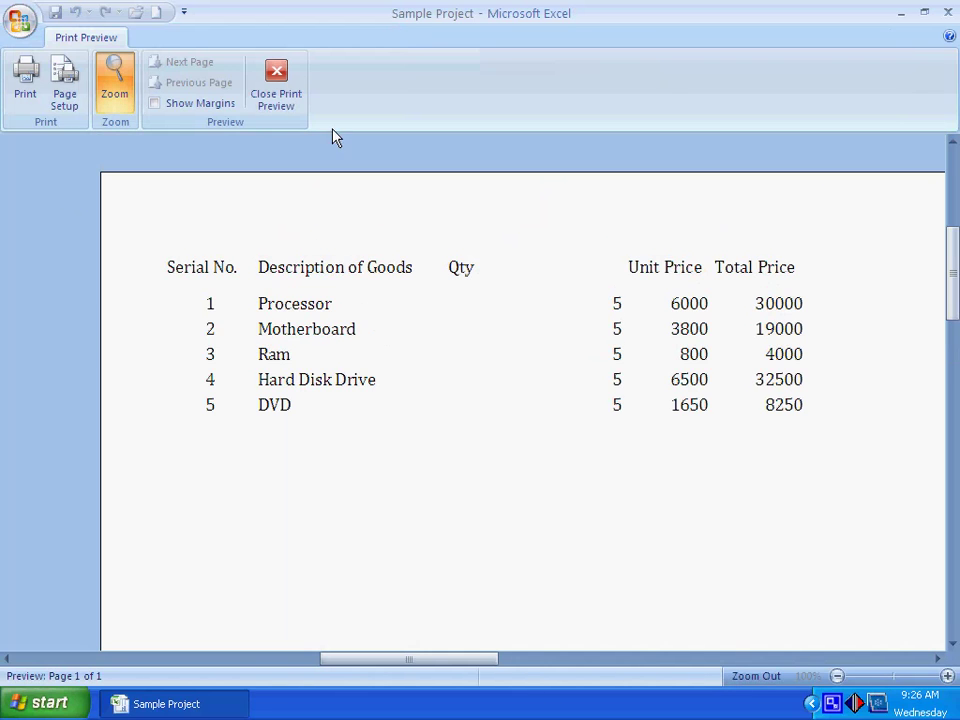
left_click(284, 104)
Apply All Borders to the goods table A1:E6 and deselect it by selecting cell B9
left_click_drag(66, 199, 621, 350)
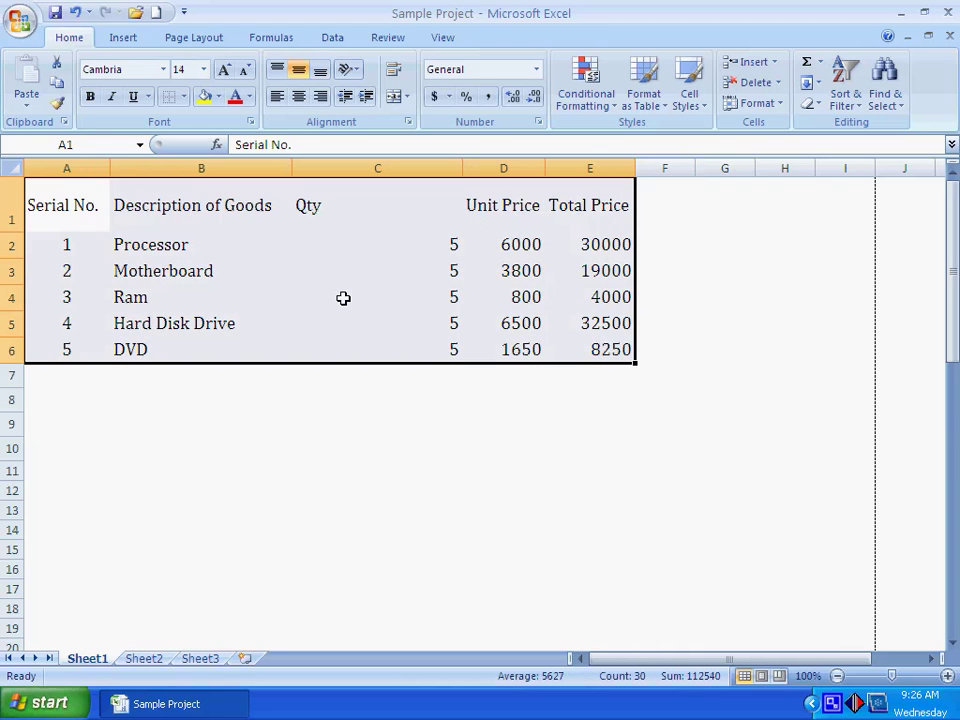
left_click(184, 96)
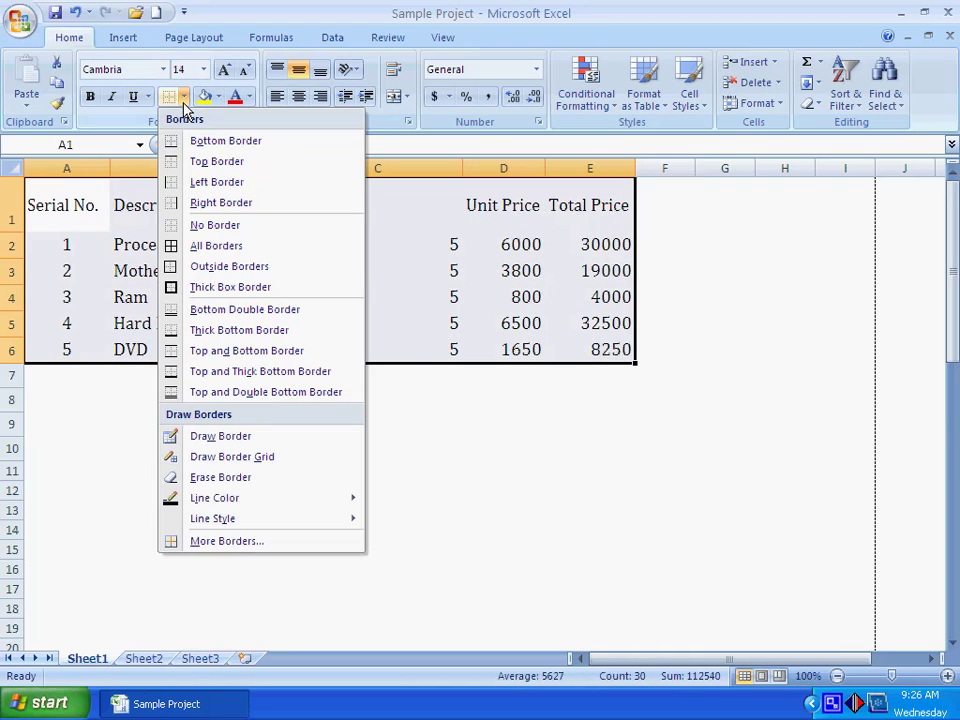
left_click(214, 245)
left_click(236, 418)
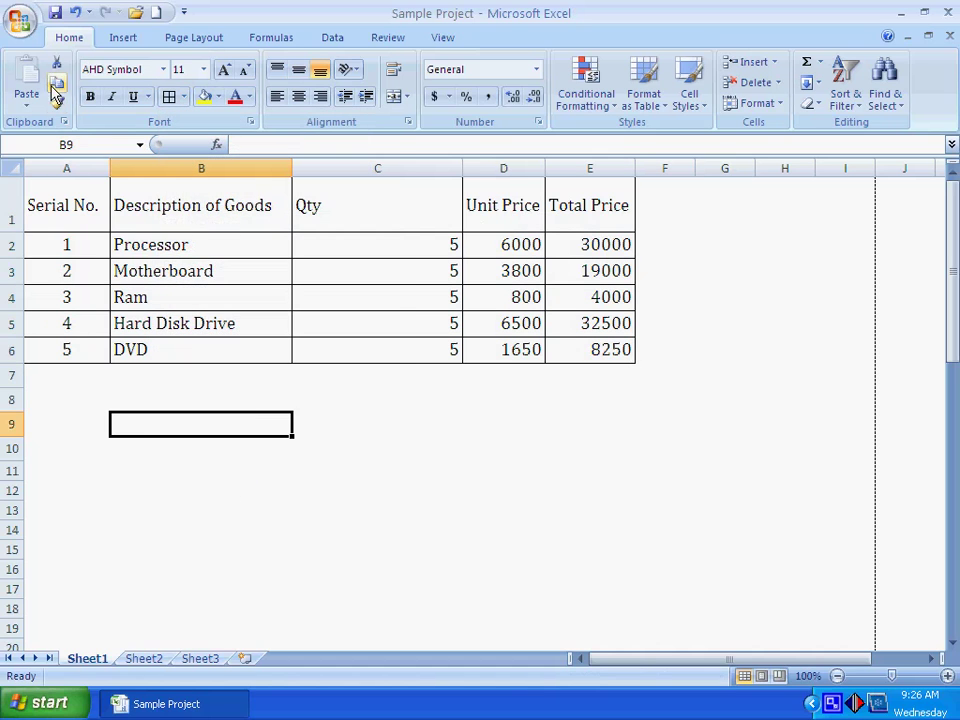
Check the full grid of borders on the goods table in the print preview and close the preview
left_click(20, 20)
mouse_move(60, 226)
left_click(200, 186)
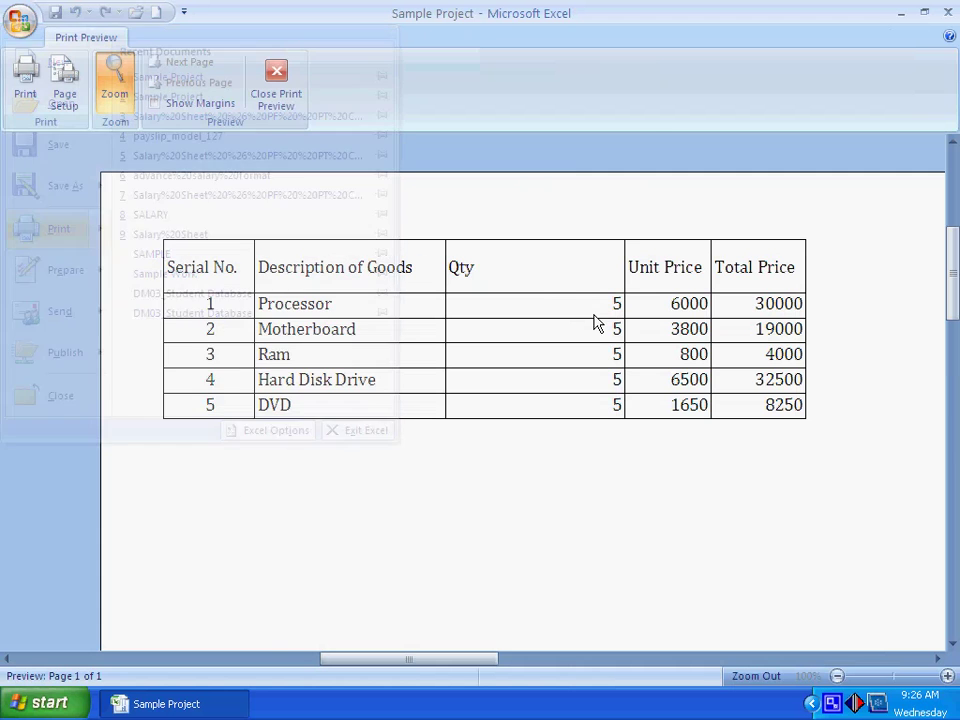
left_click(533, 275)
scroll(411, 313, "up", 2)
left_click(159, 297)
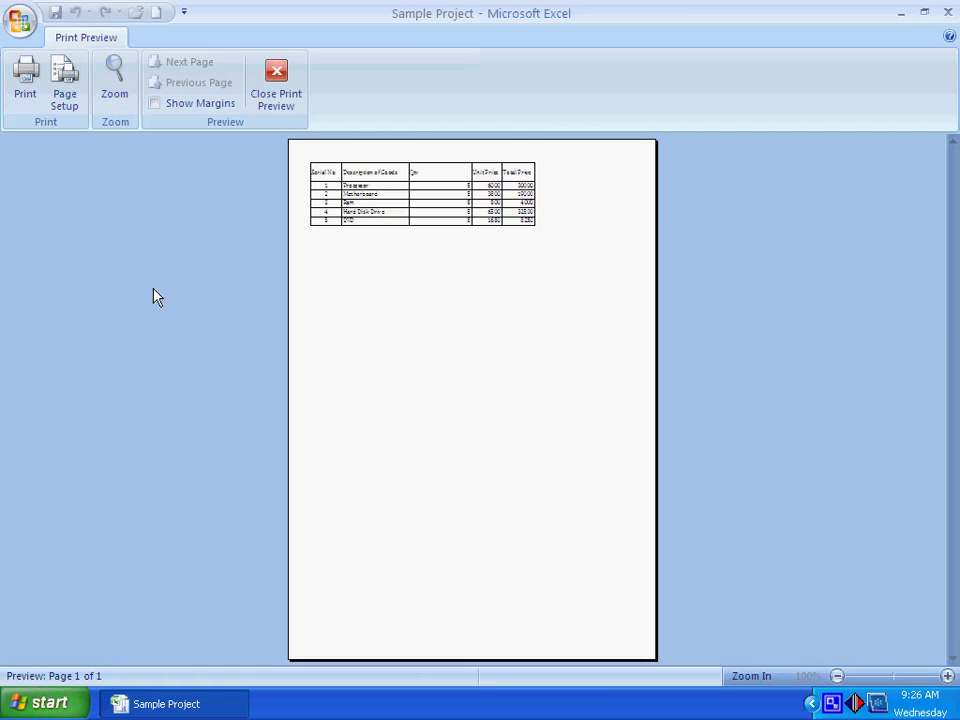
left_click(396, 193)
scroll(377, 223, "up", 2)
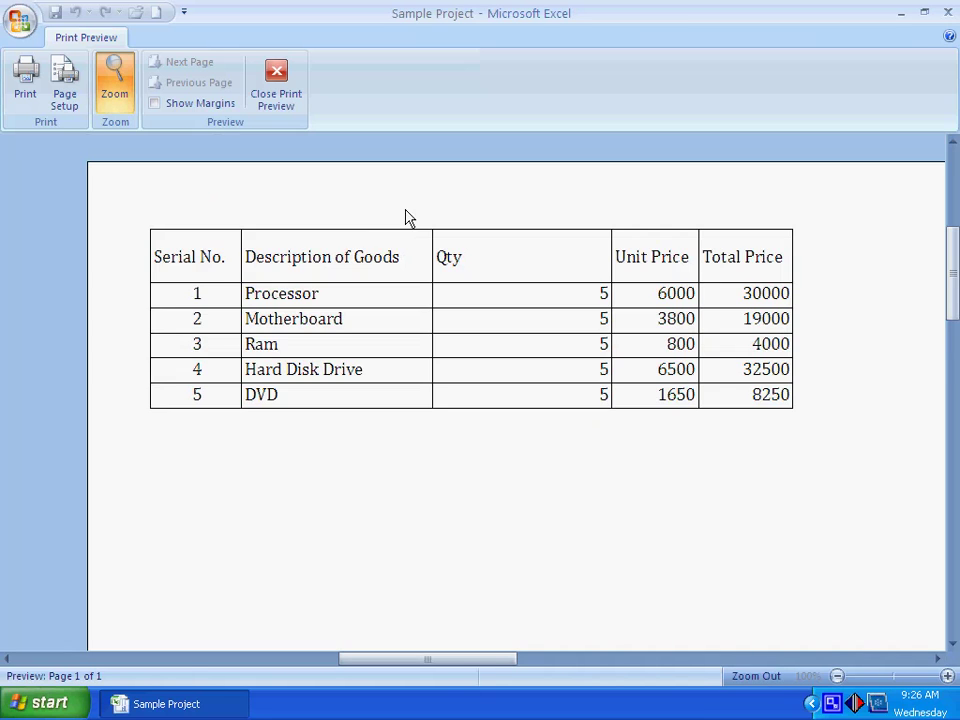
left_click(278, 86)
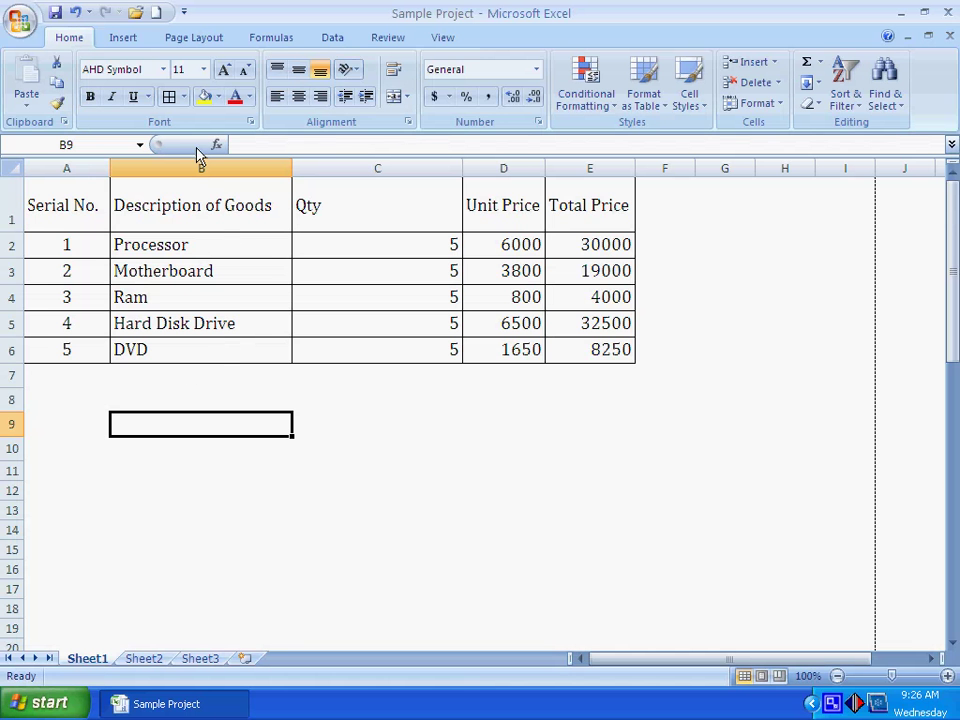
Review the available border styles and Draw Borders options
left_click(184, 97)
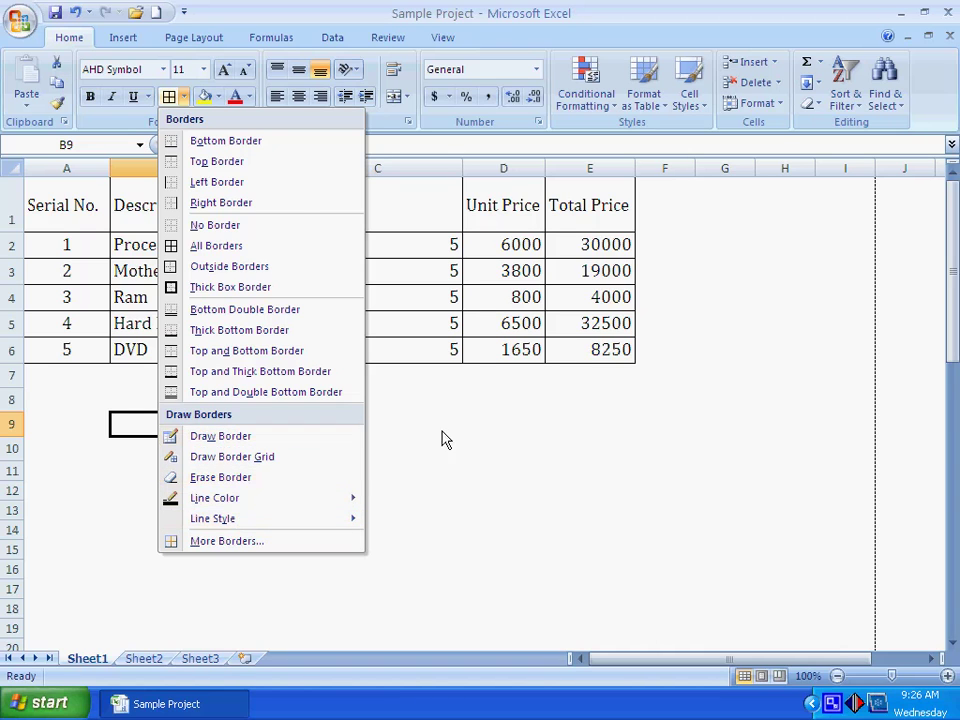
left_click(238, 436)
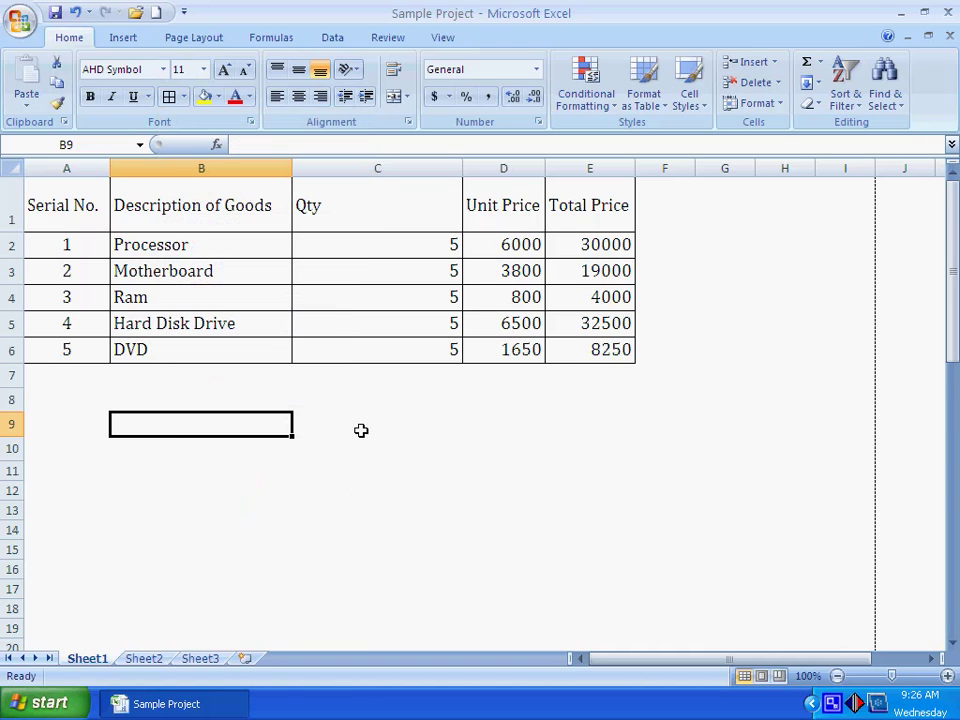